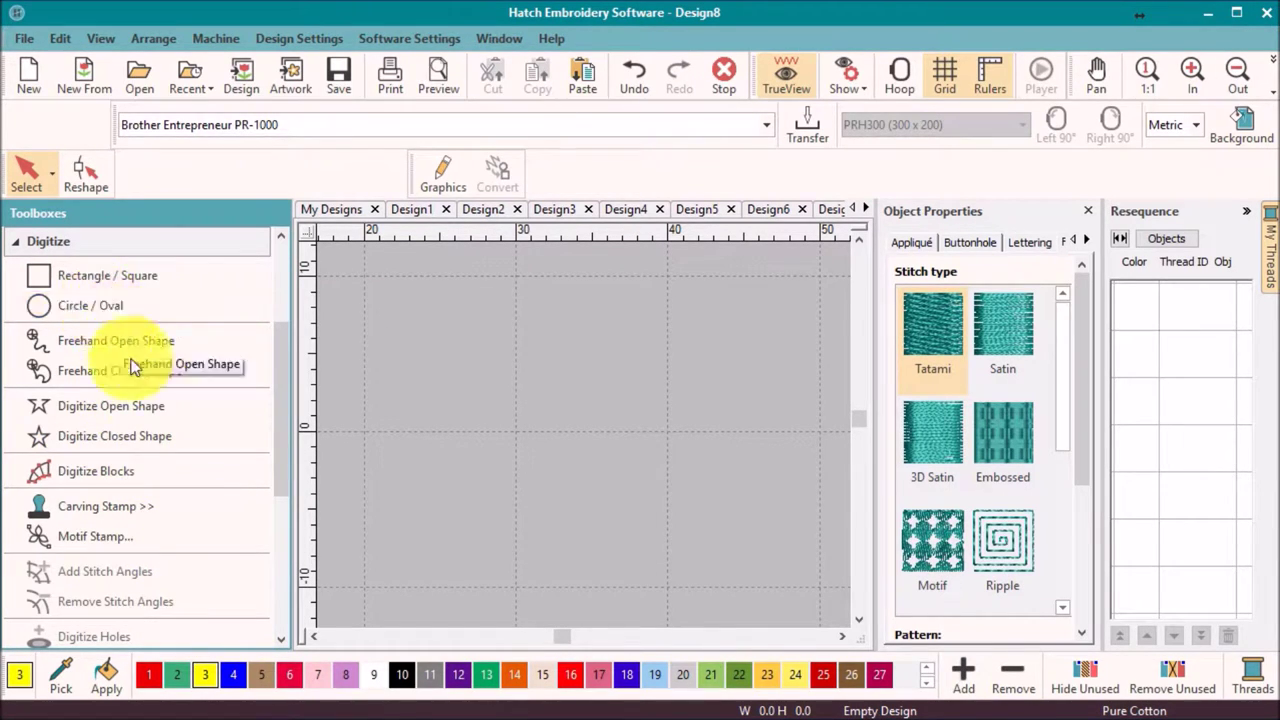
Digitize a closed petal shape with straight boundary points and a curved, rounded top.
click(106, 445)
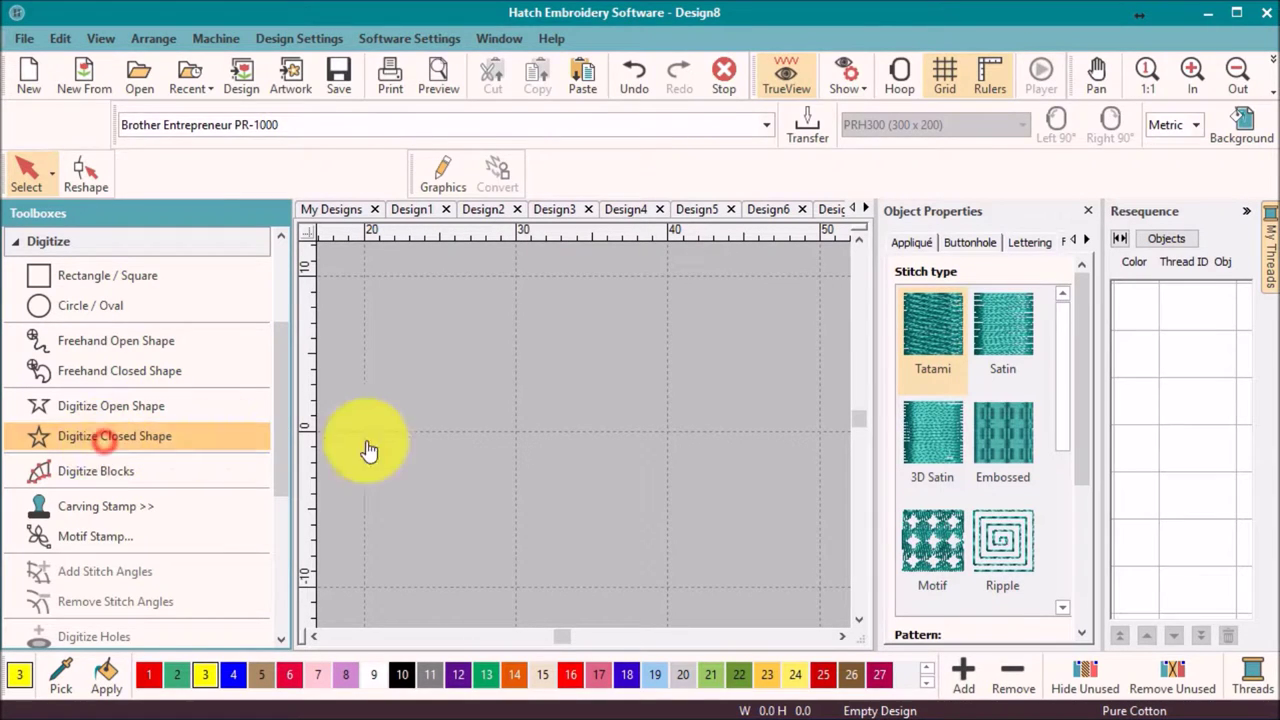
click(491, 432)
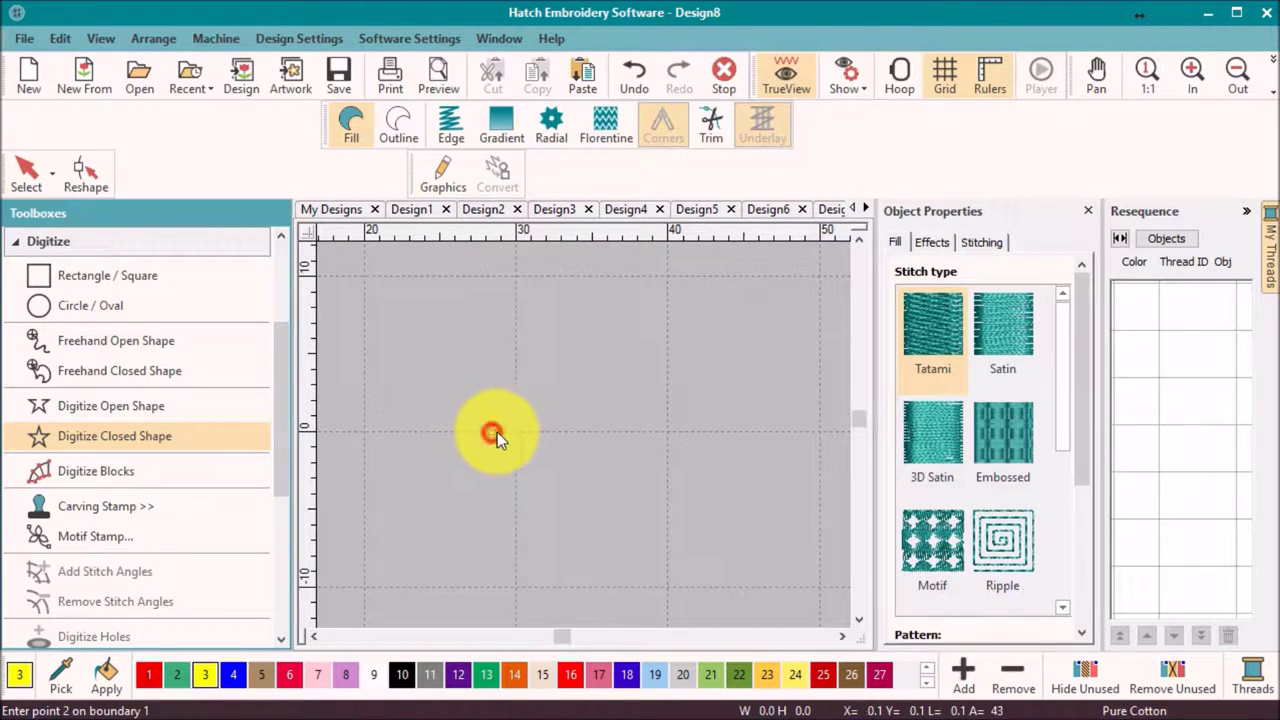
click(538, 433)
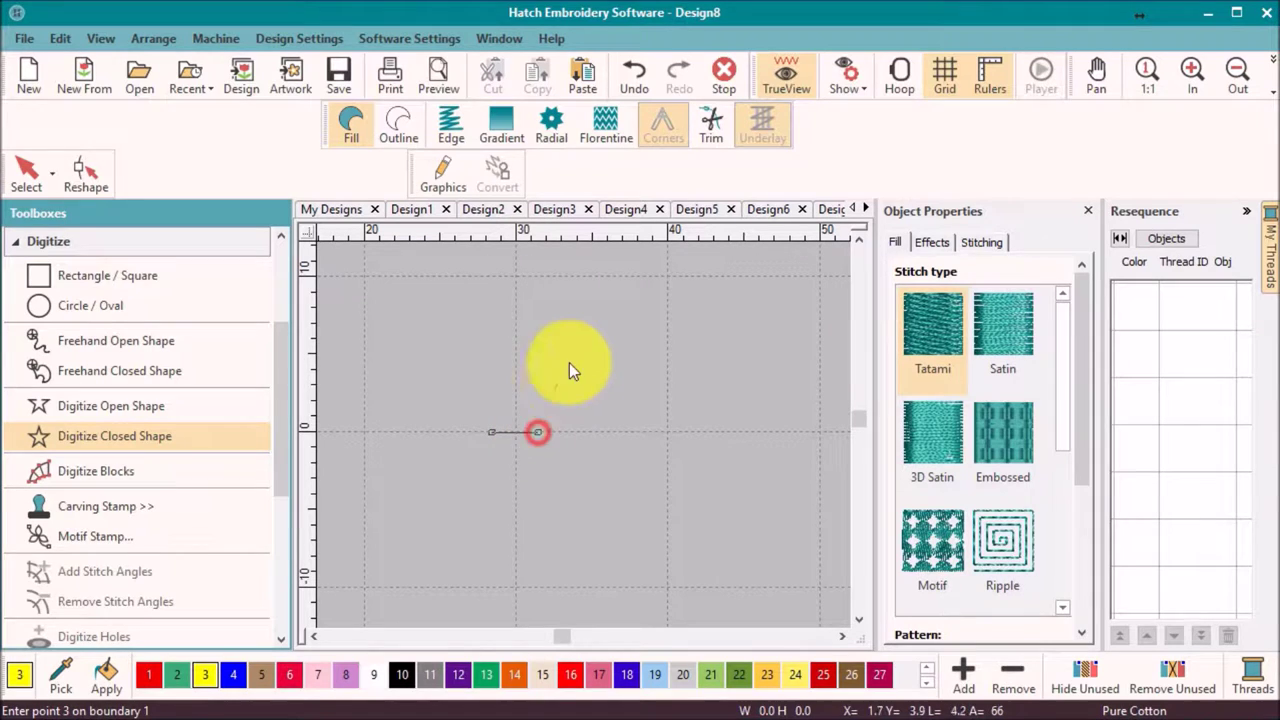
click(594, 320)
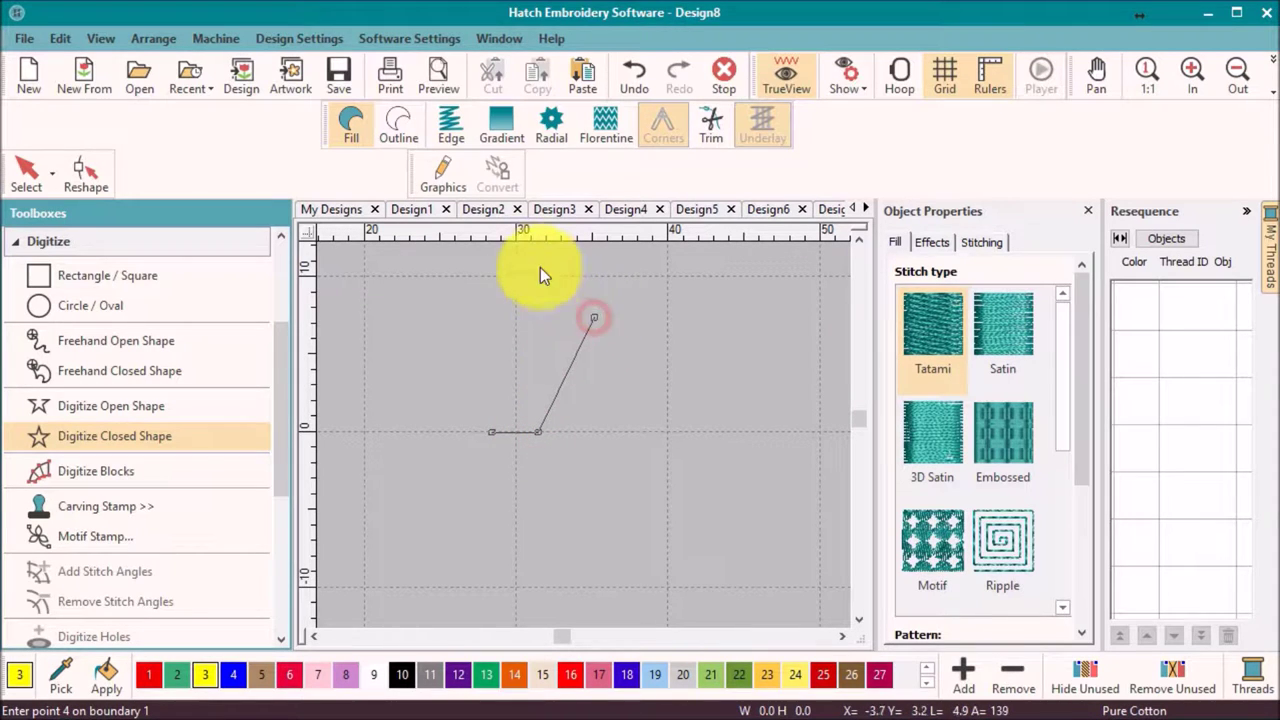
scroll(543, 300, up, 1)
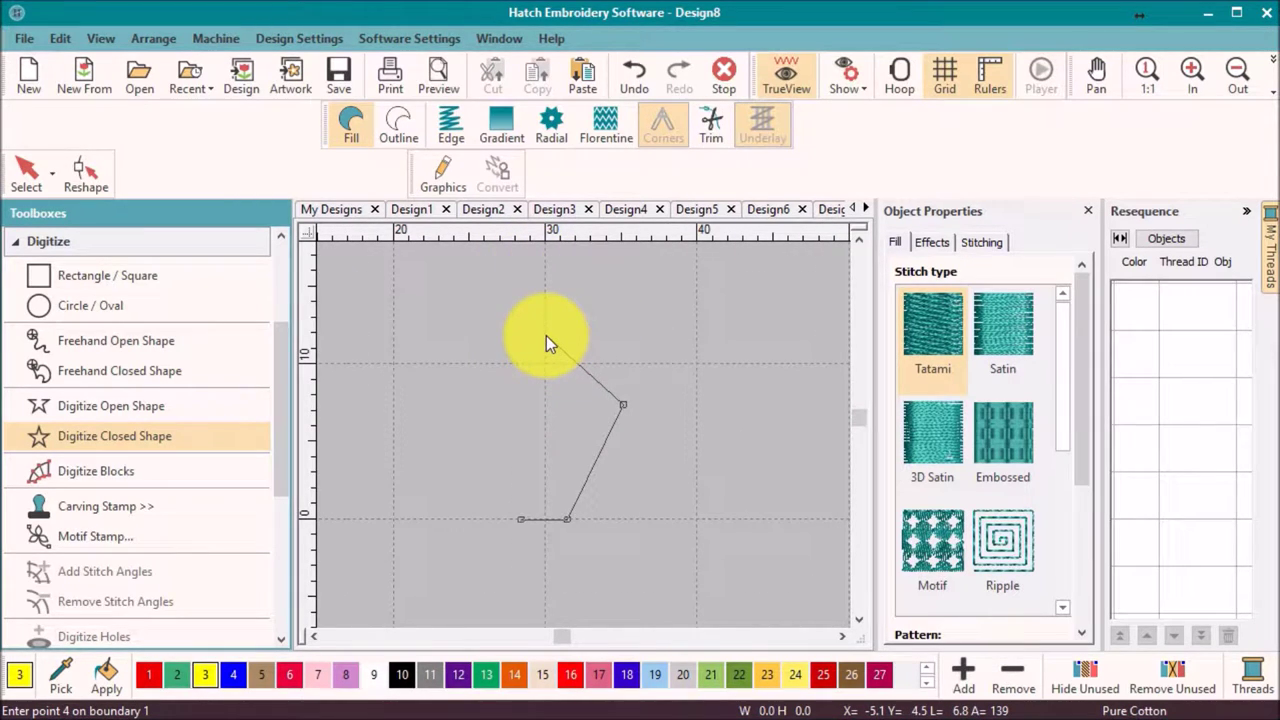
click(544, 335)
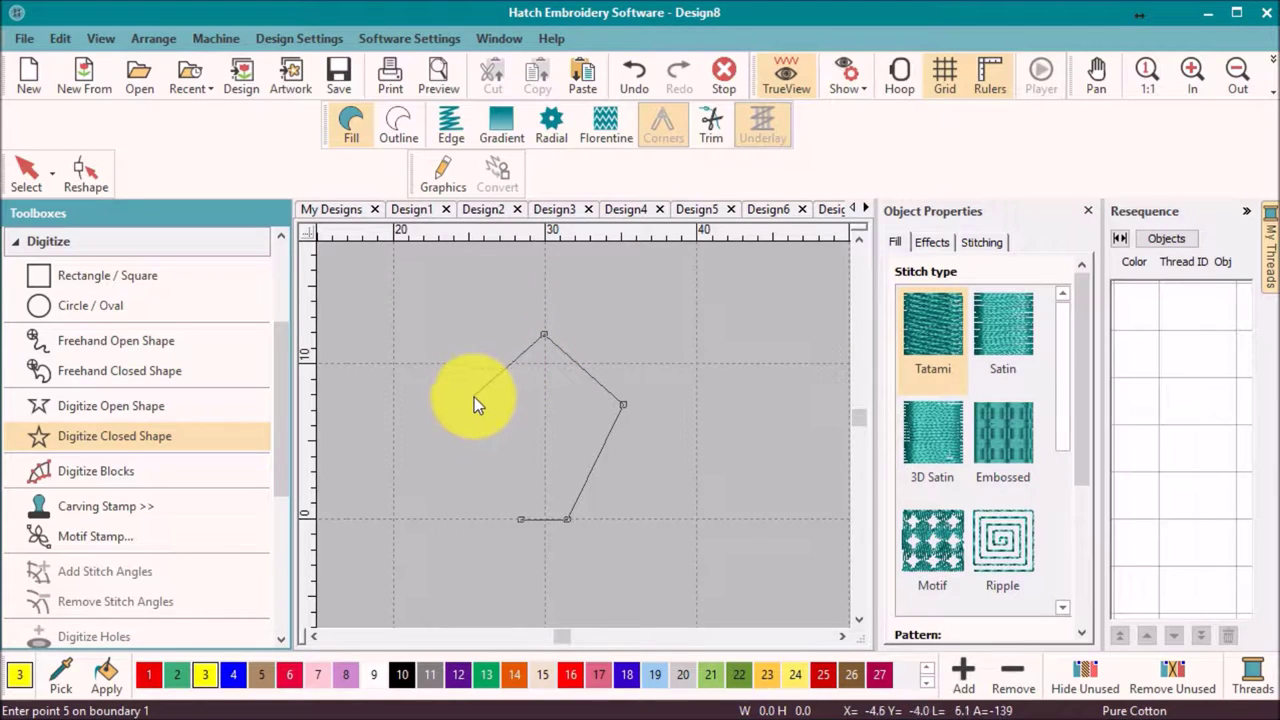
right_click(477, 402)
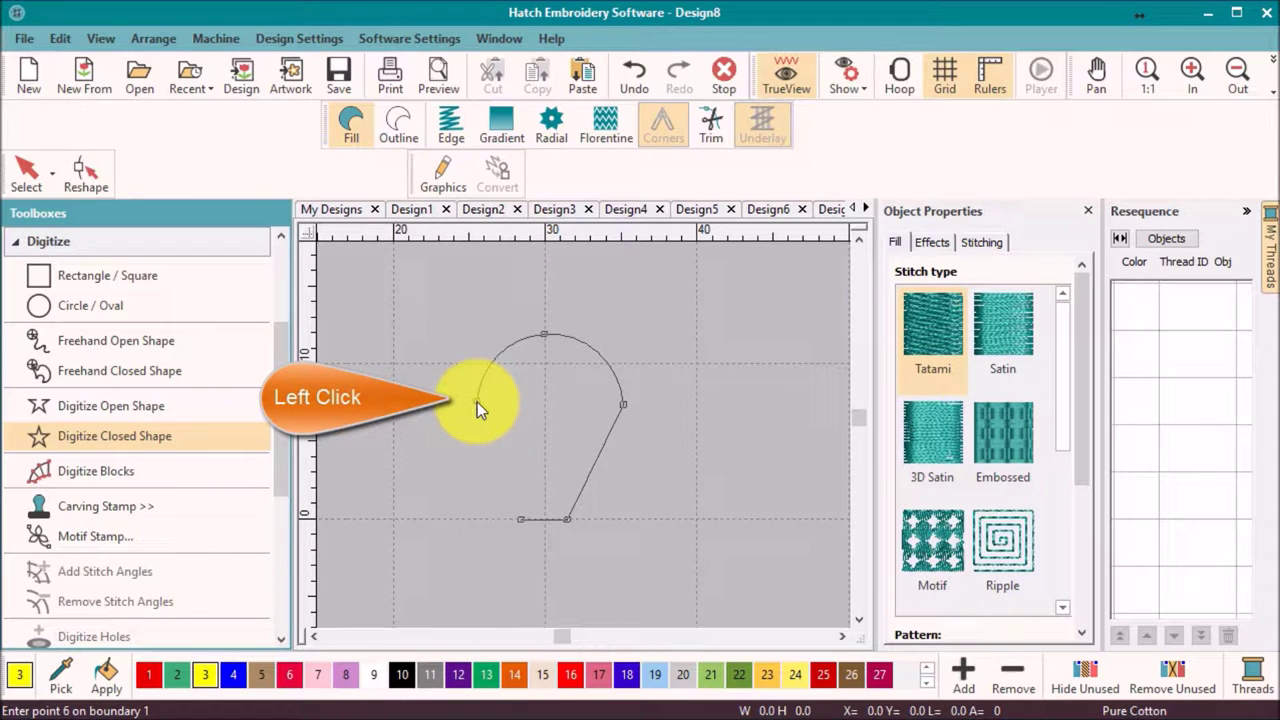
click(477, 402)
key(Return)
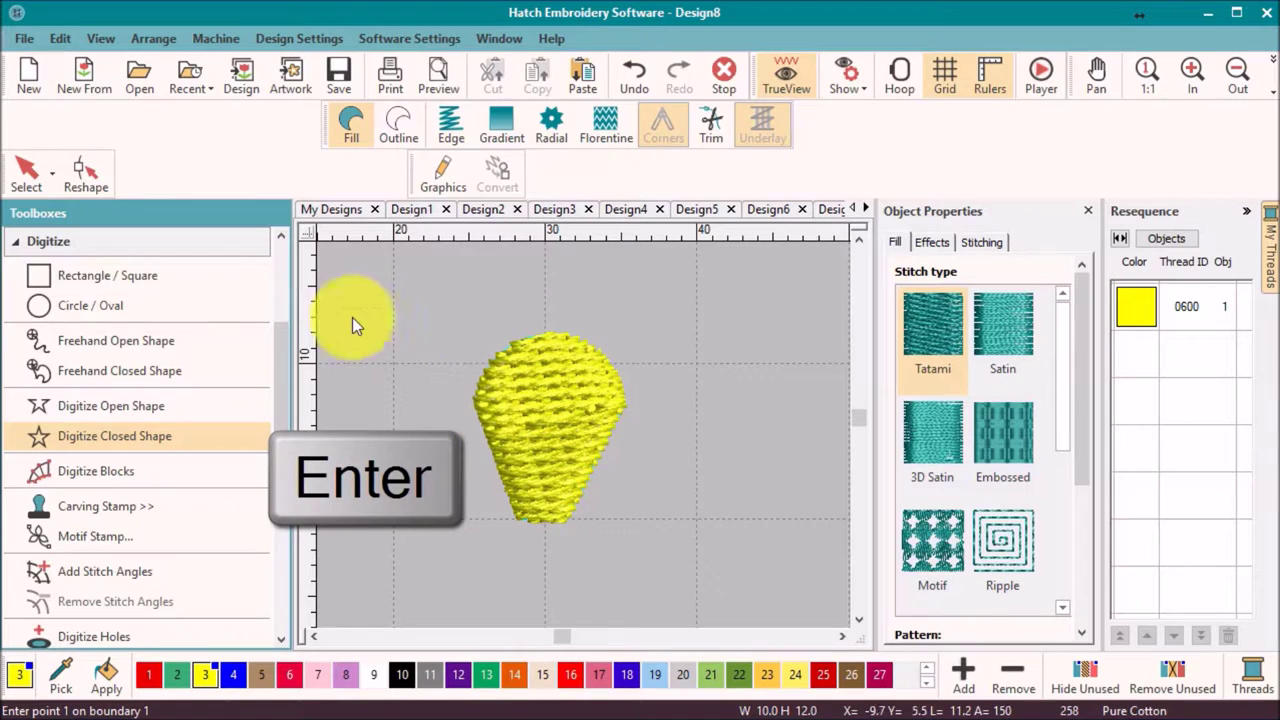
Draw a circle with Circle / Oval to the right of the petal.
click(58, 306)
scroll(698, 400, down, 1)
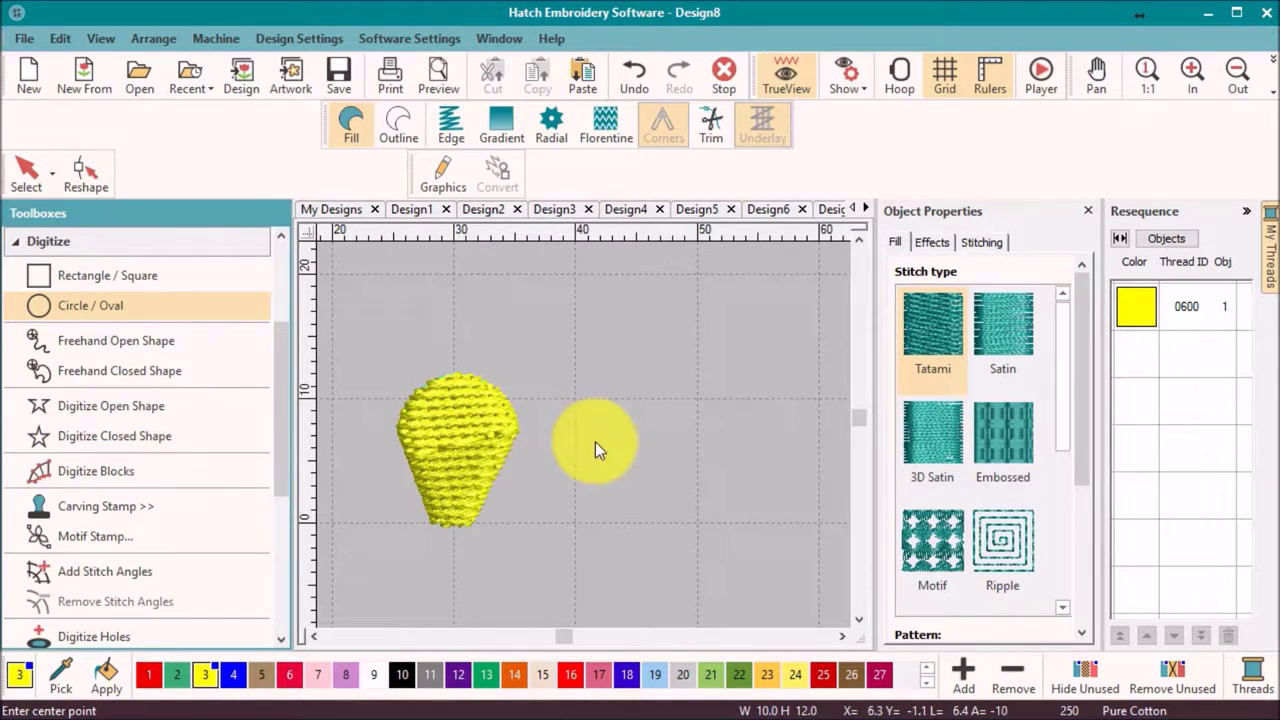
click(614, 455)
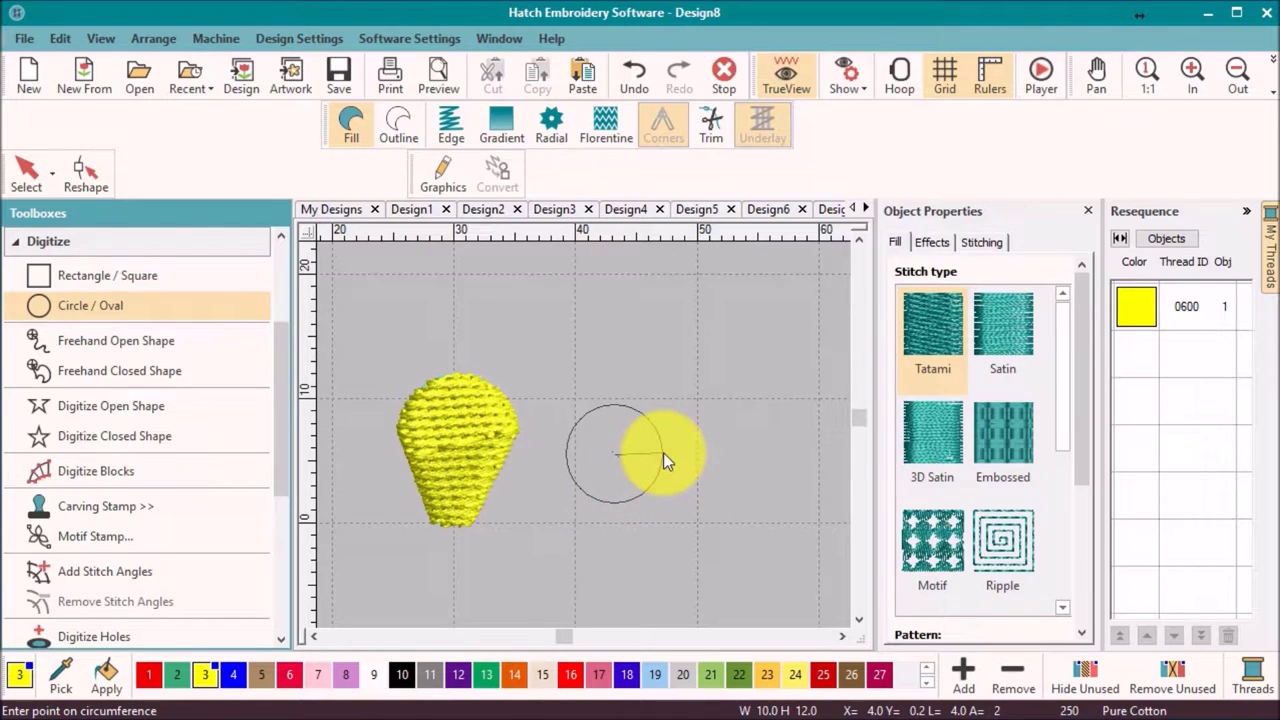
click(663, 456)
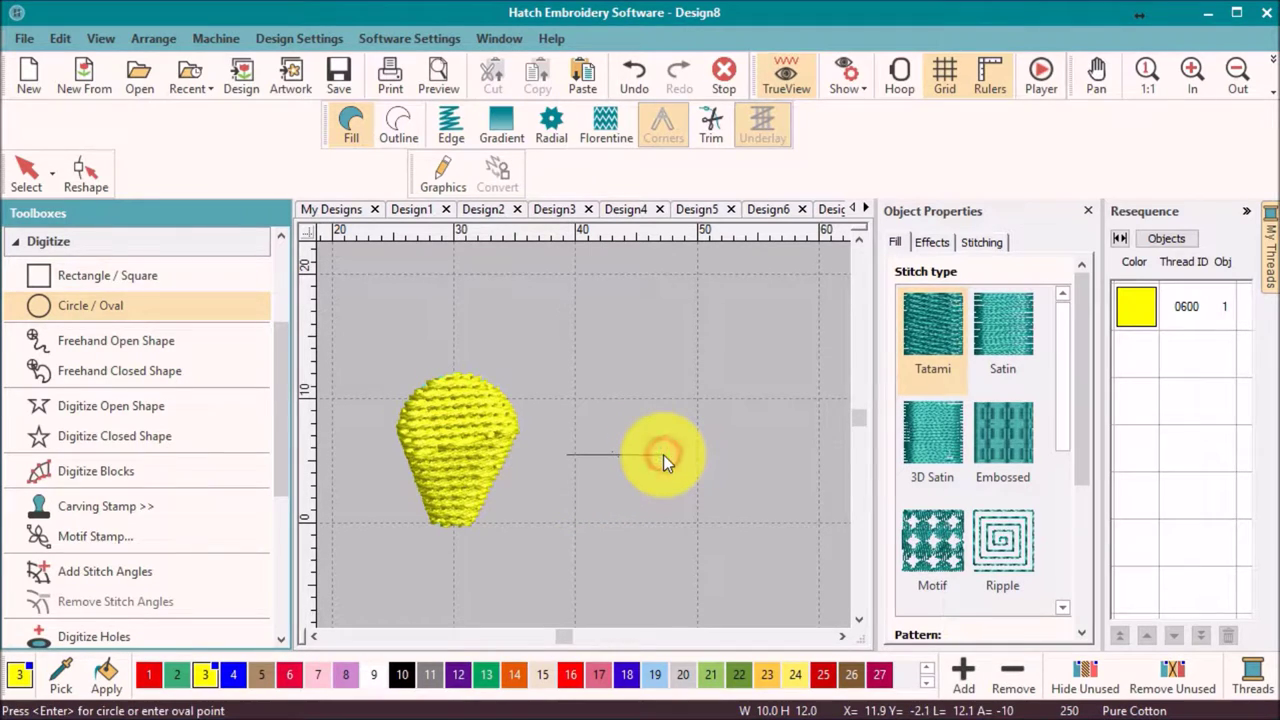
key(Return)
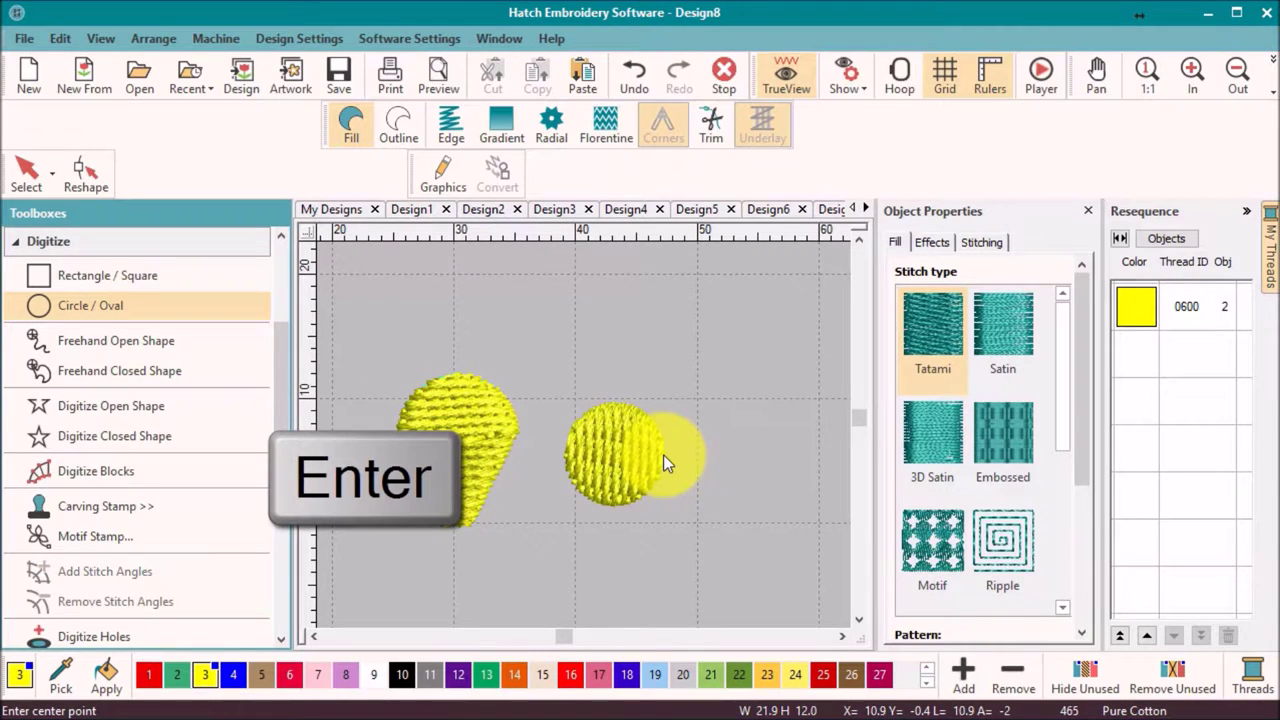
Colour the circle black with swatch 10, shrink it to 4.44 mm, and select both shapes.
click(26, 172)
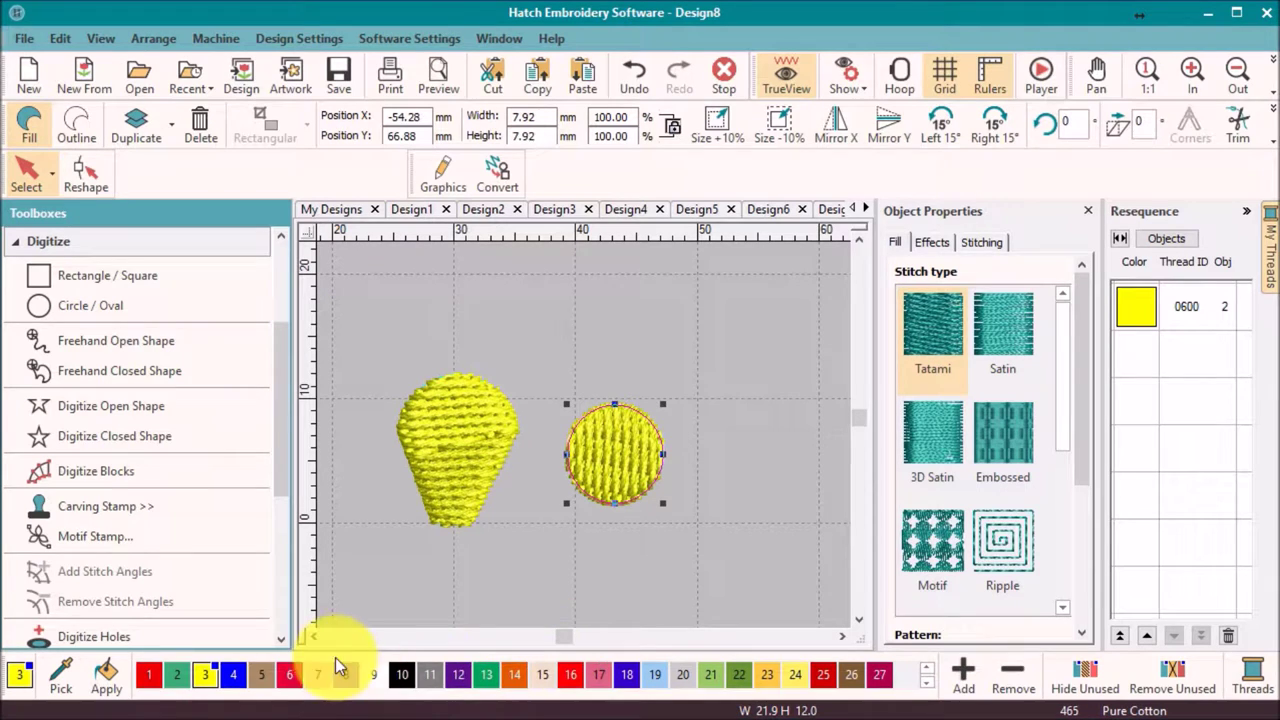
click(403, 676)
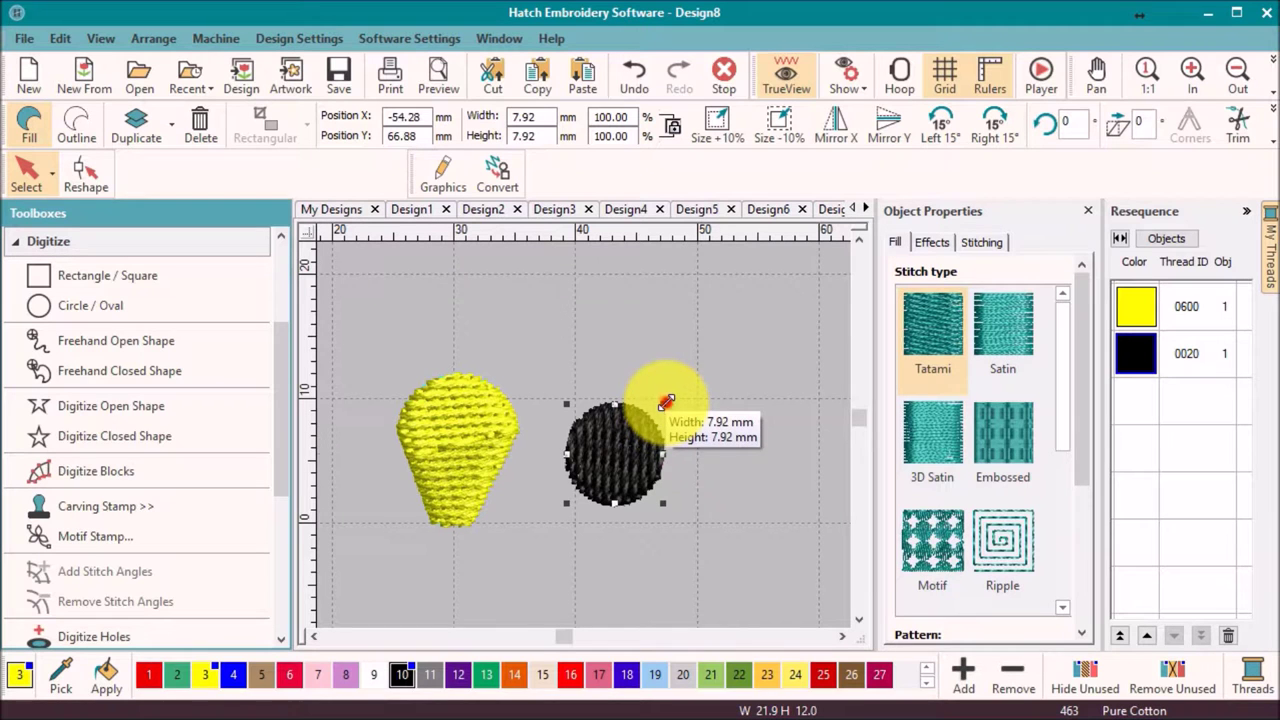
drag(666, 404, 640, 449)
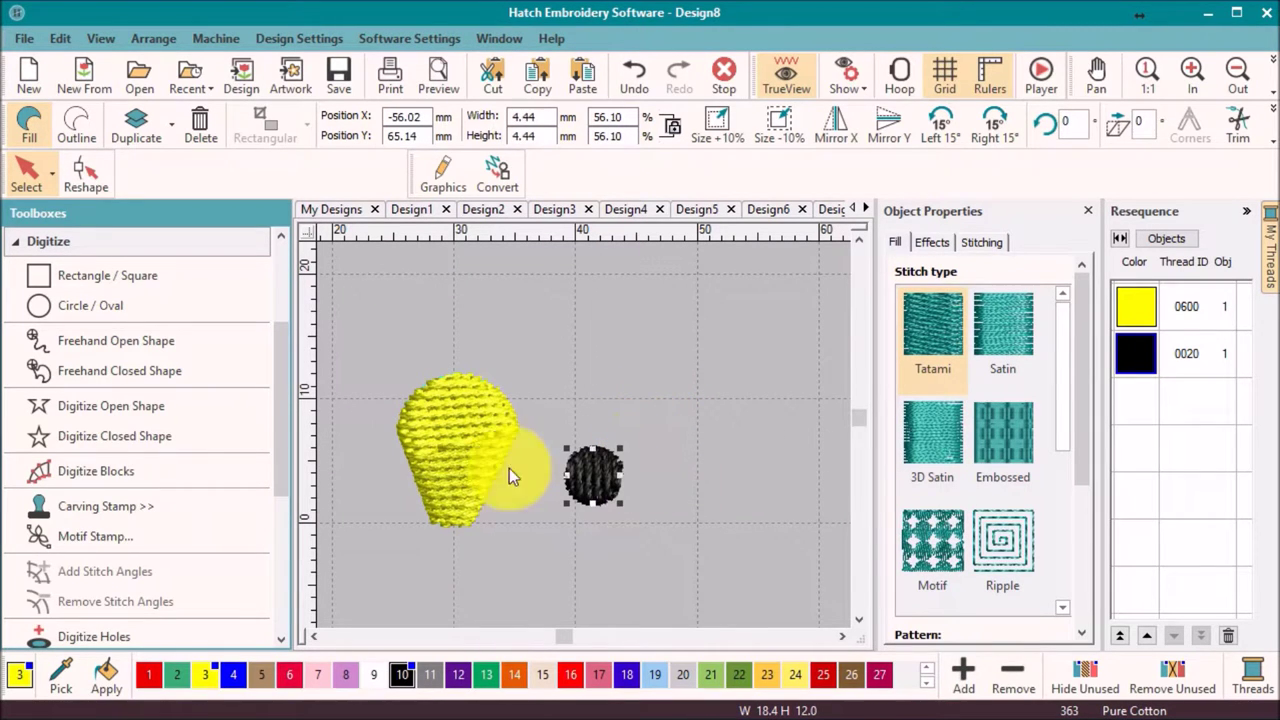
drag(348, 322, 676, 548)
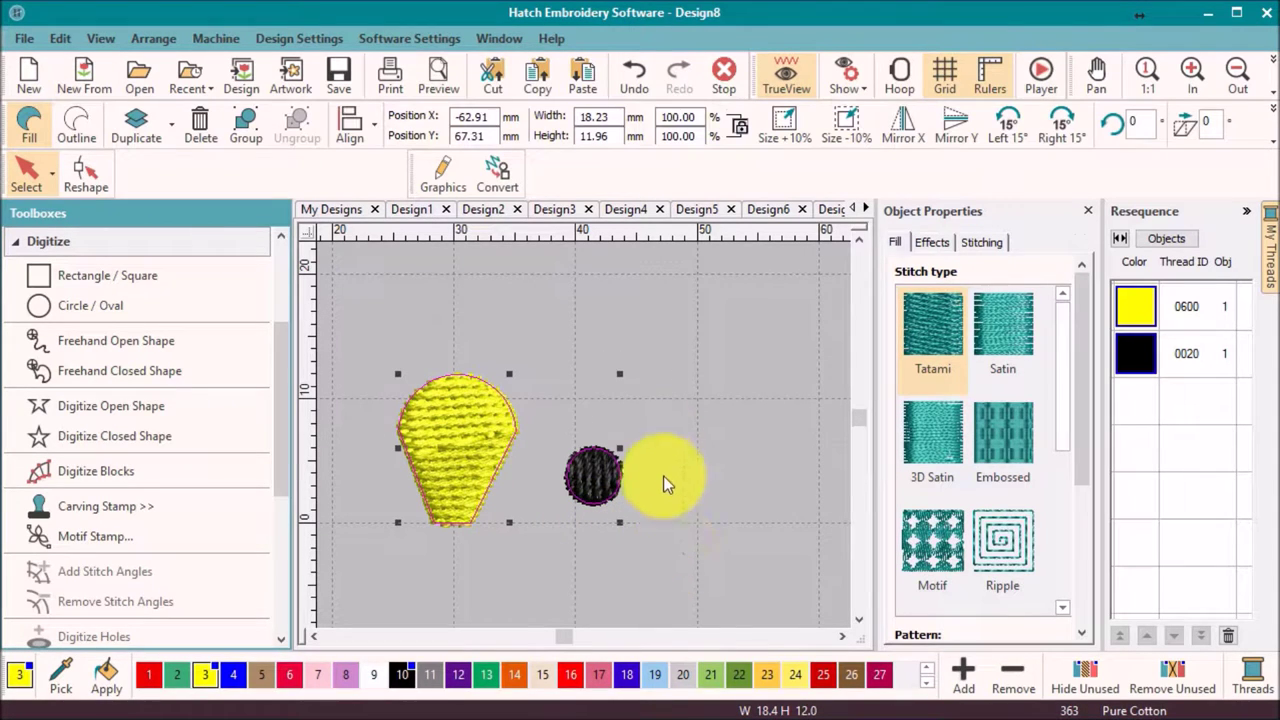
Switch both shapes to Satin stitches and scale the yellow petal to 6.82 × 8.46 mm.
click(1002, 318)
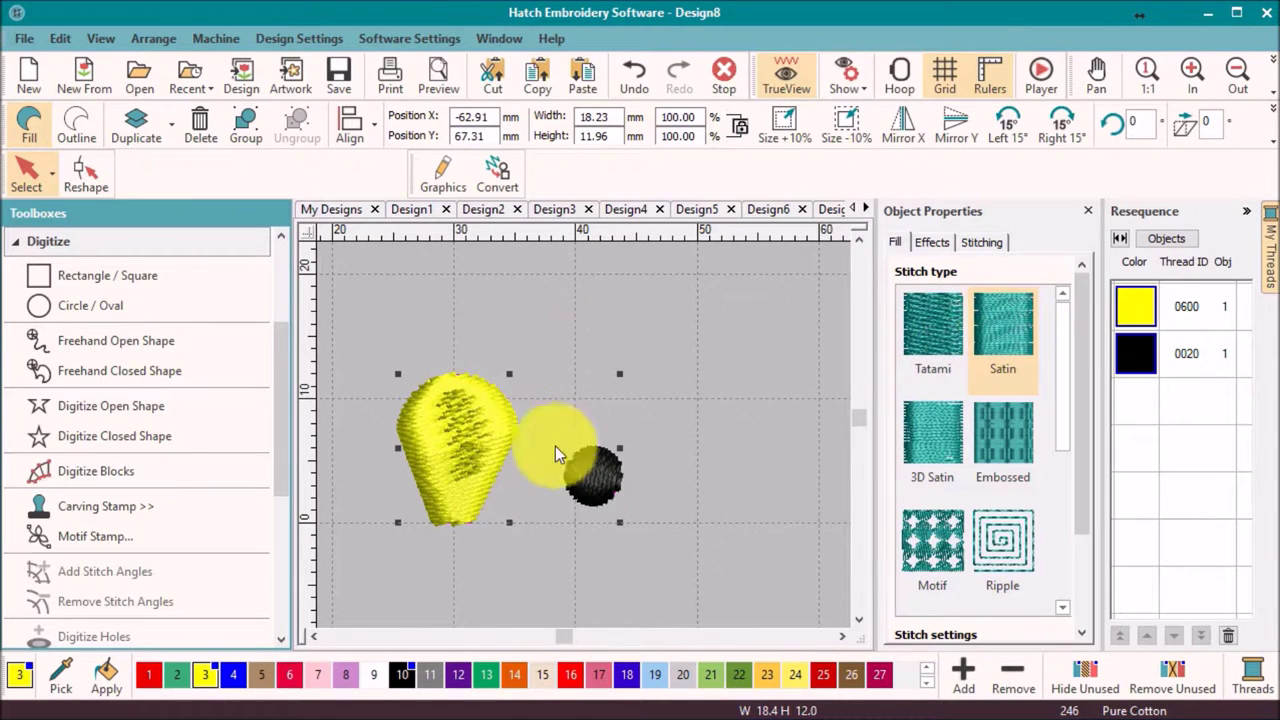
click(550, 348)
click(499, 396)
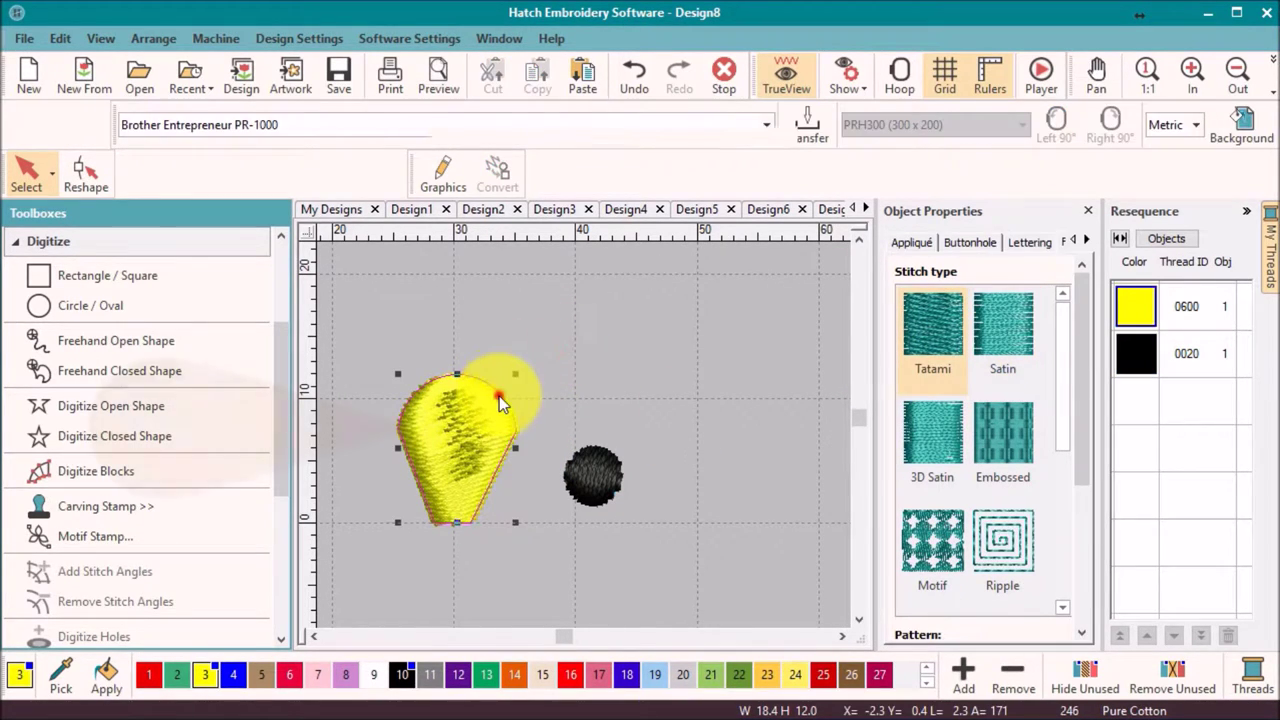
drag(515, 376, 485, 418)
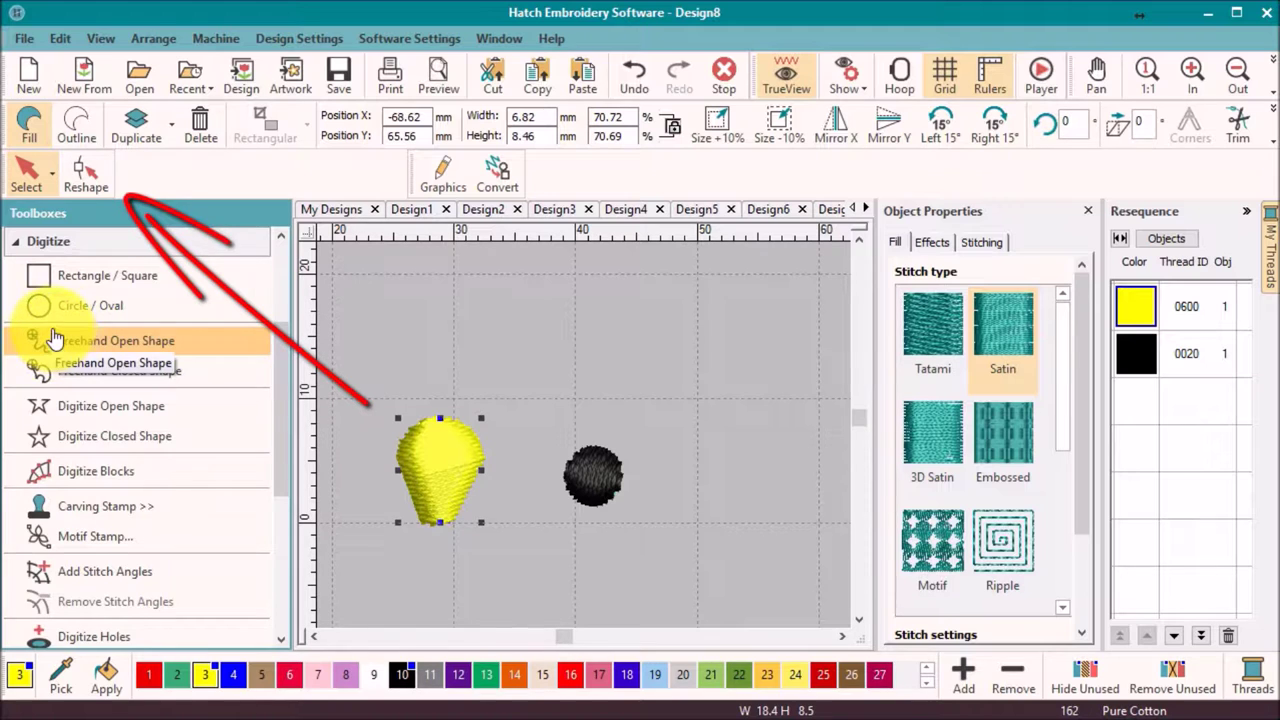
Adjust the petal's stitch angle slightly and shrink it to 6.41 × 7.95 mm.
click(76, 181)
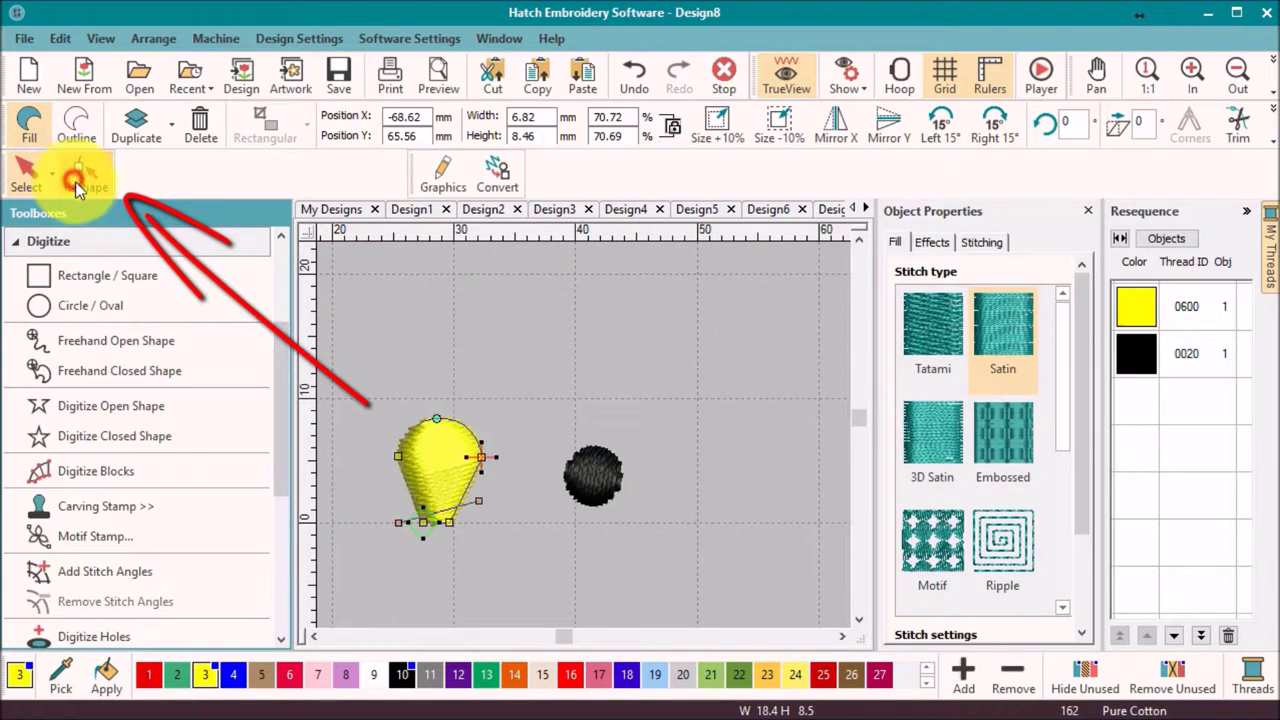
mouse_move(478, 500)
mouse_down()
mouse_move(500, 514)
mouse_move(486, 522)
mouse_up()
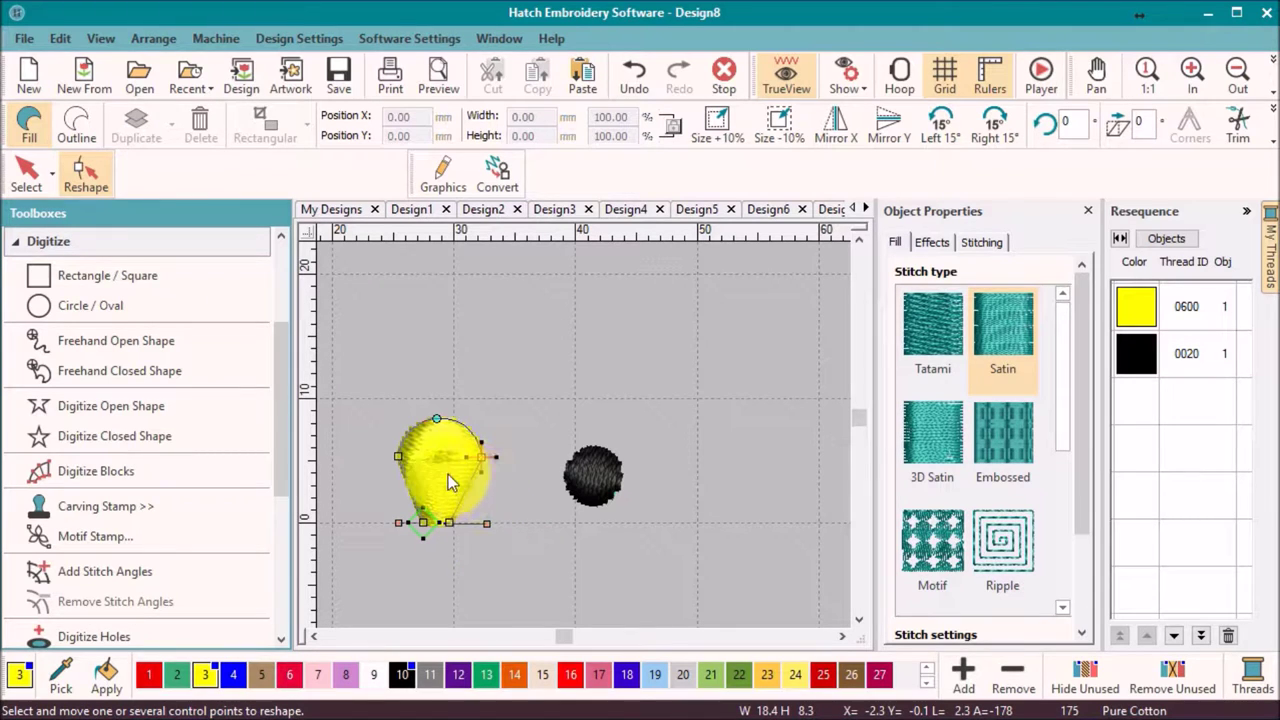
scroll(585, 437, up, 1)
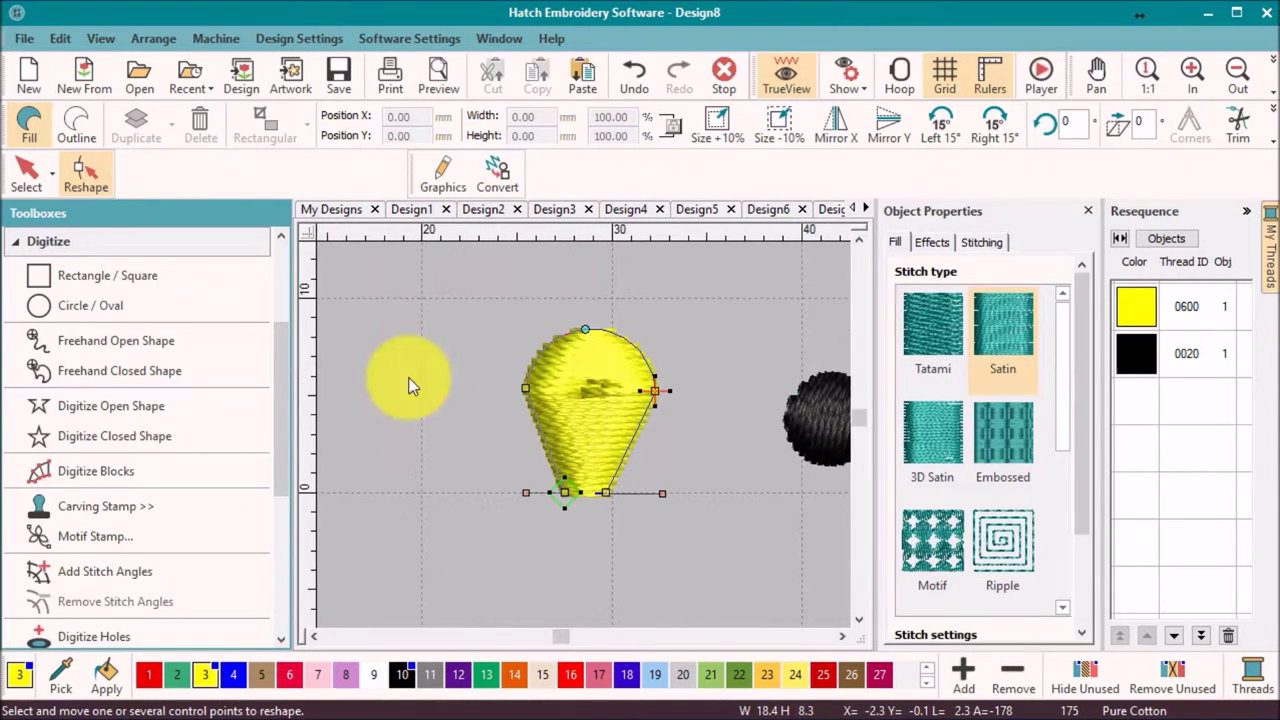
click(27, 172)
drag(658, 329, 647, 340)
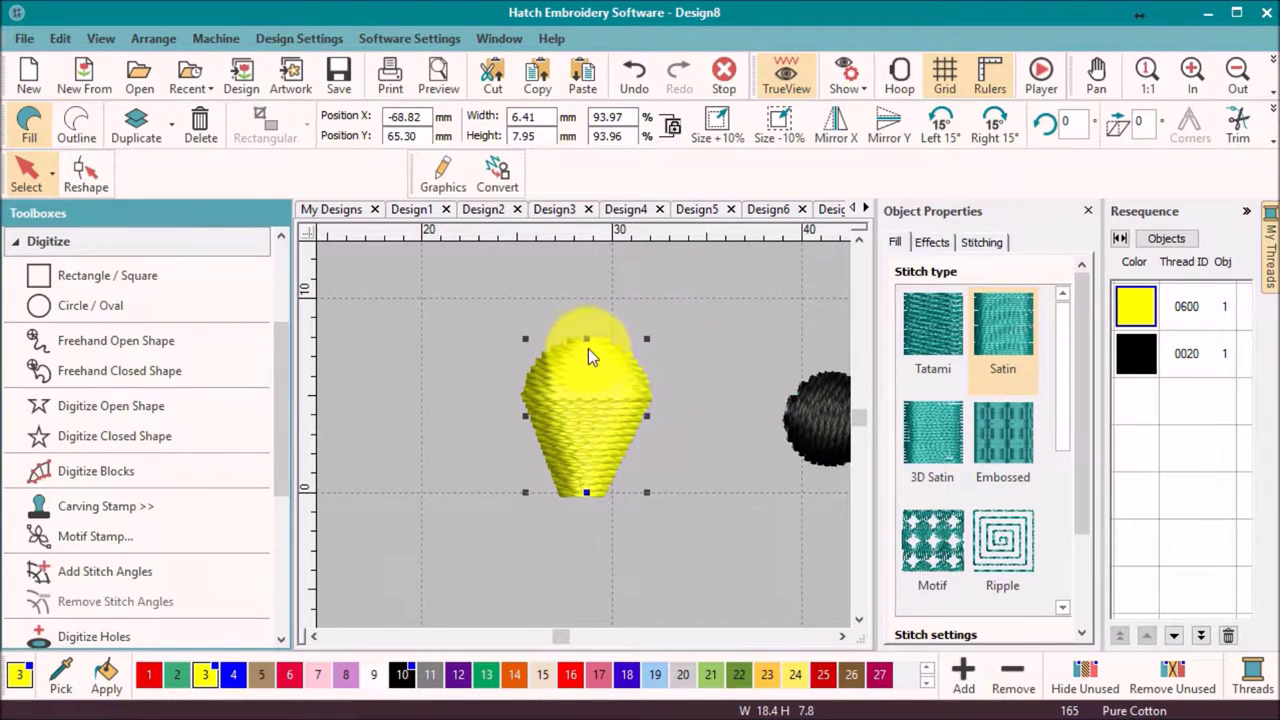
Reshape the petal by raising its top point and moving its bottom-right outline point.
click(80, 178)
drag(591, 345, 591, 334)
click(600, 492)
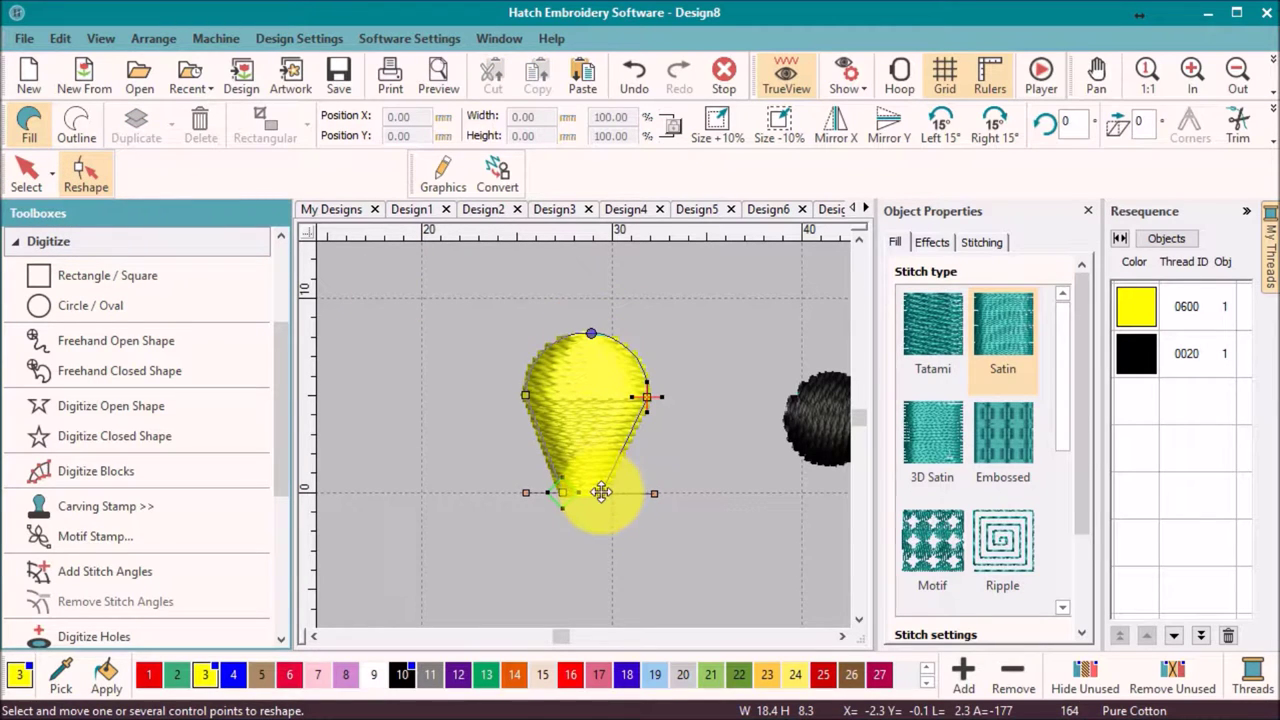
click(533, 530)
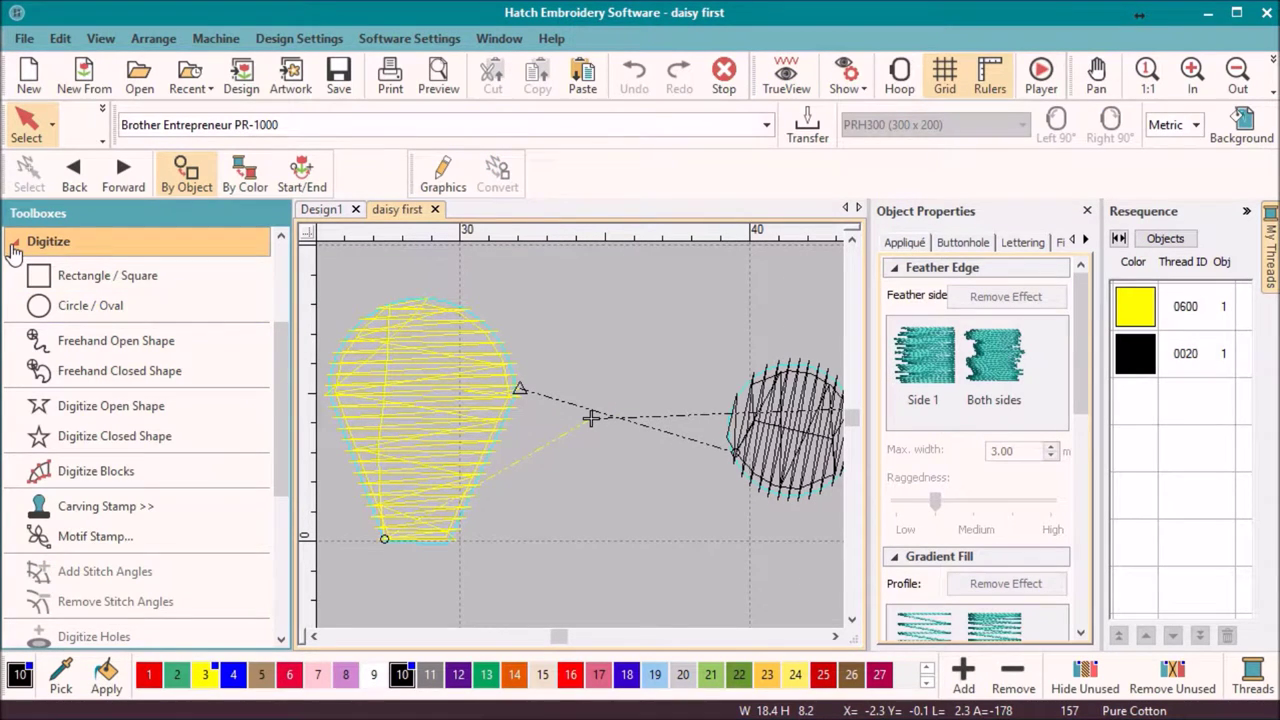
Use Circle Layout to ring six copies of the petal, declining to merge them.
click(12, 248)
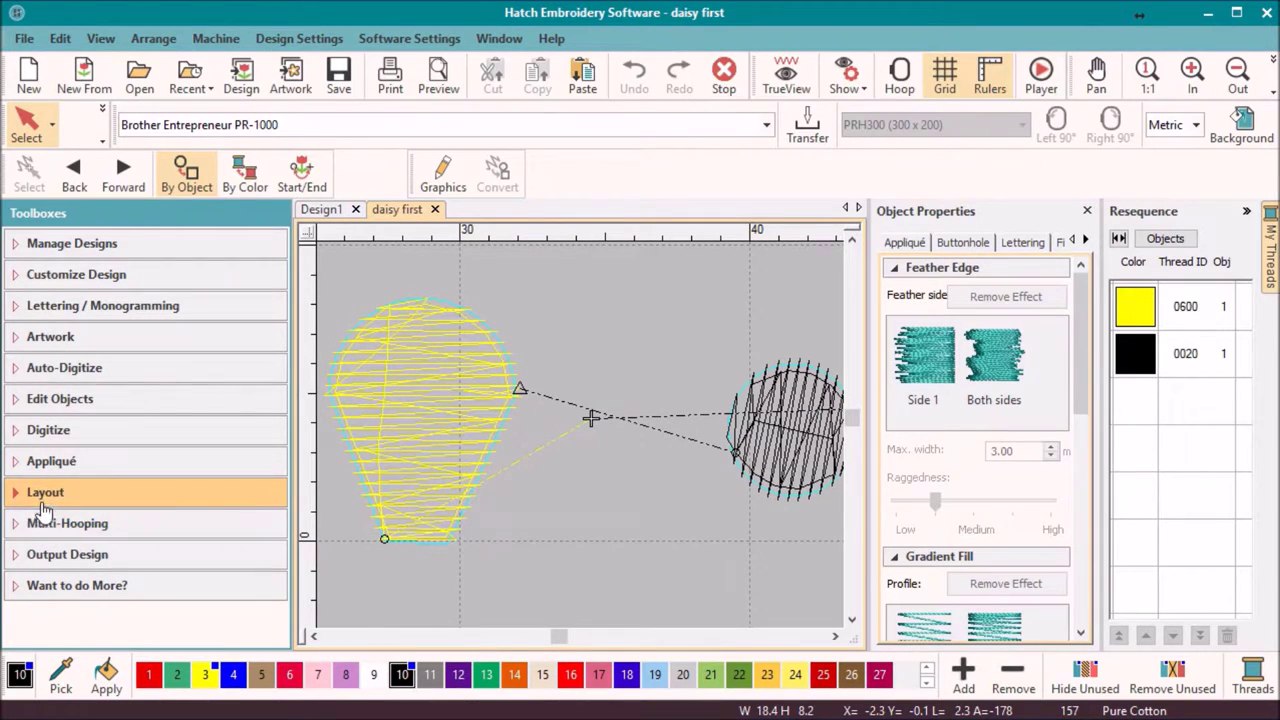
click(44, 493)
click(80, 496)
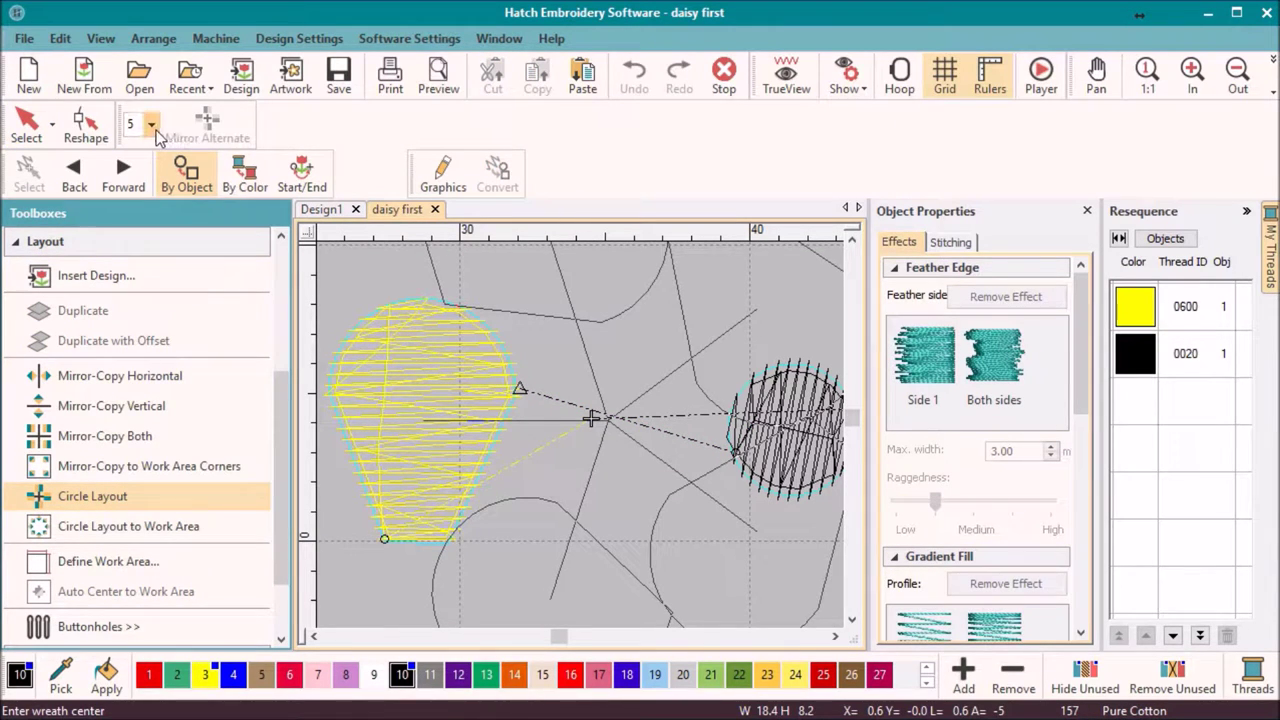
click(154, 127)
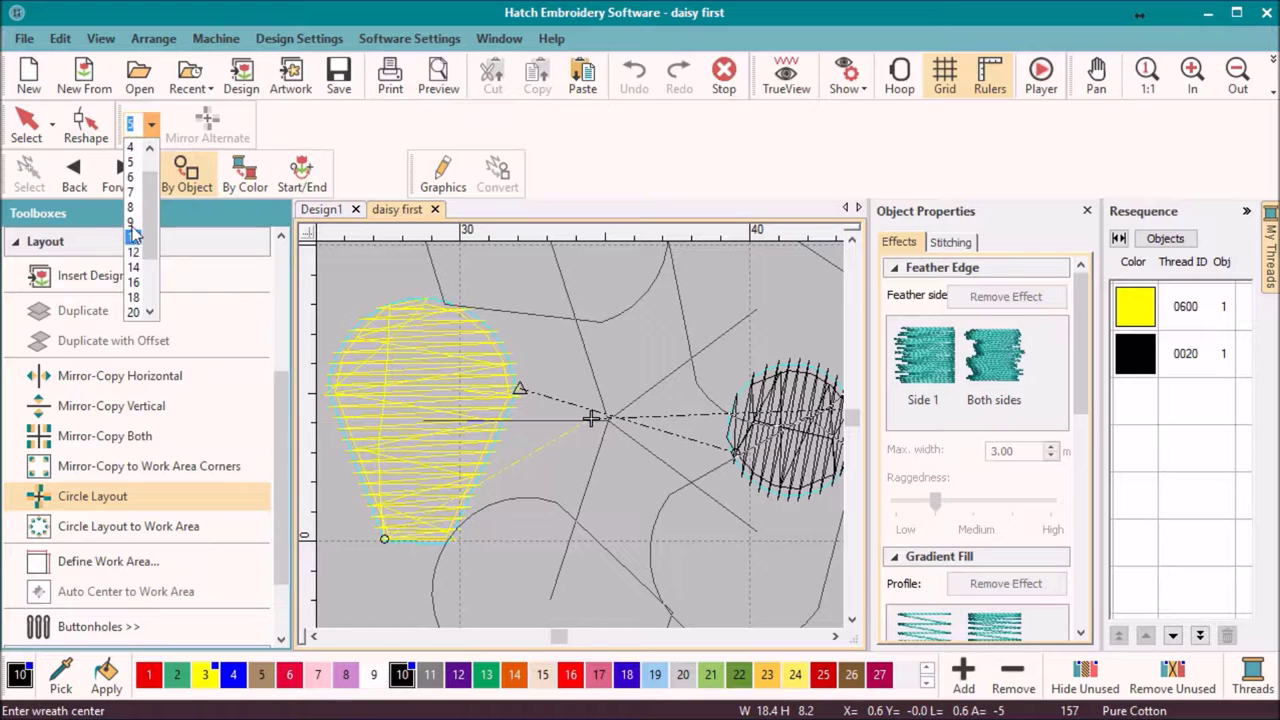
click(130, 177)
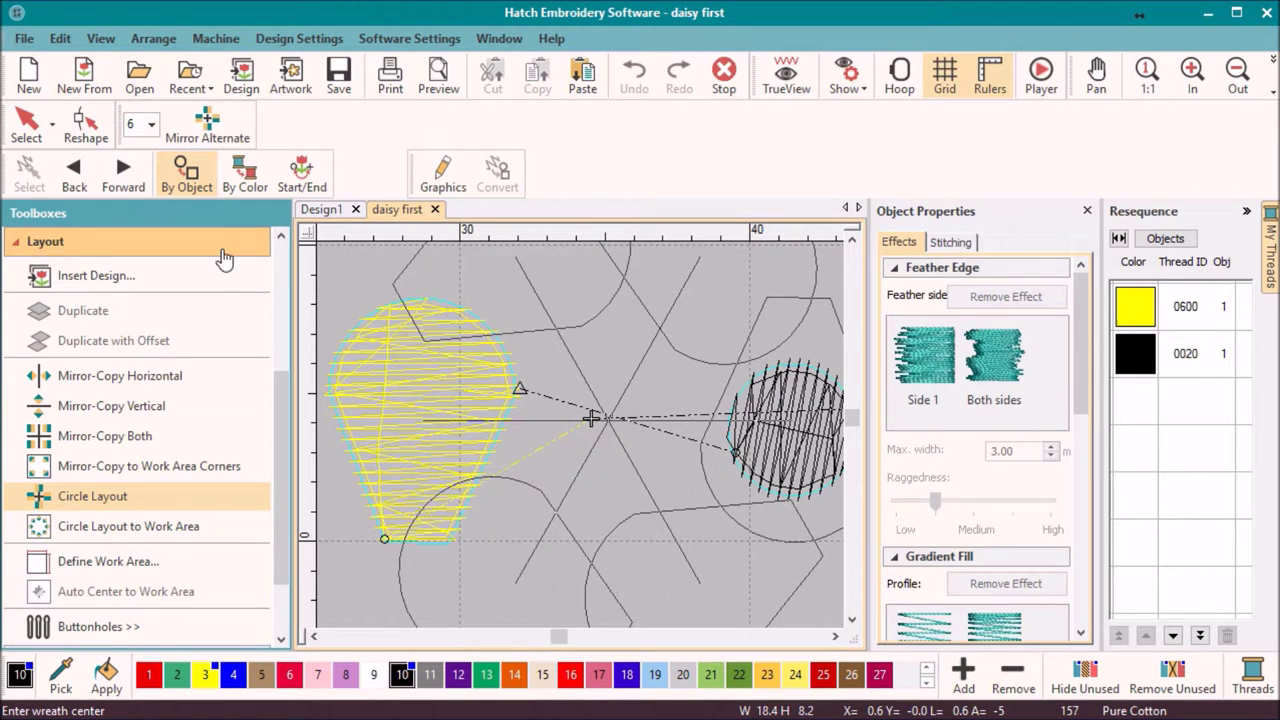
scroll(577, 434, down, 2)
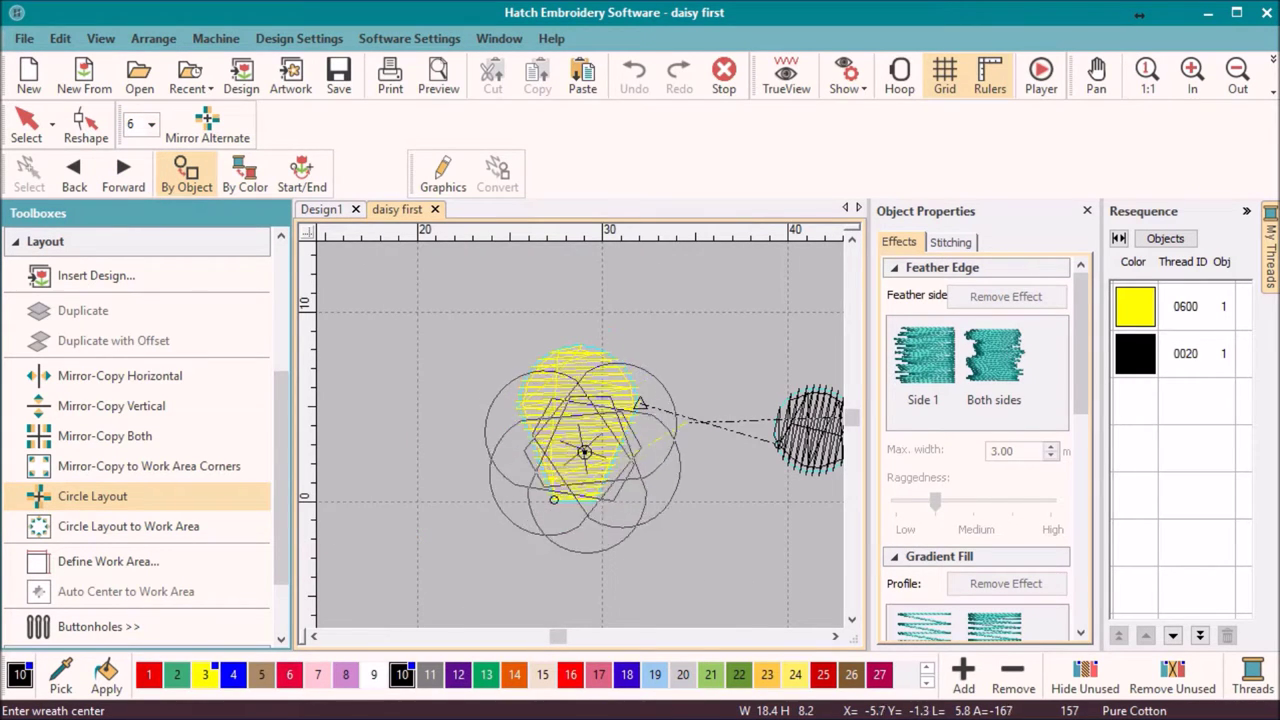
click(579, 525)
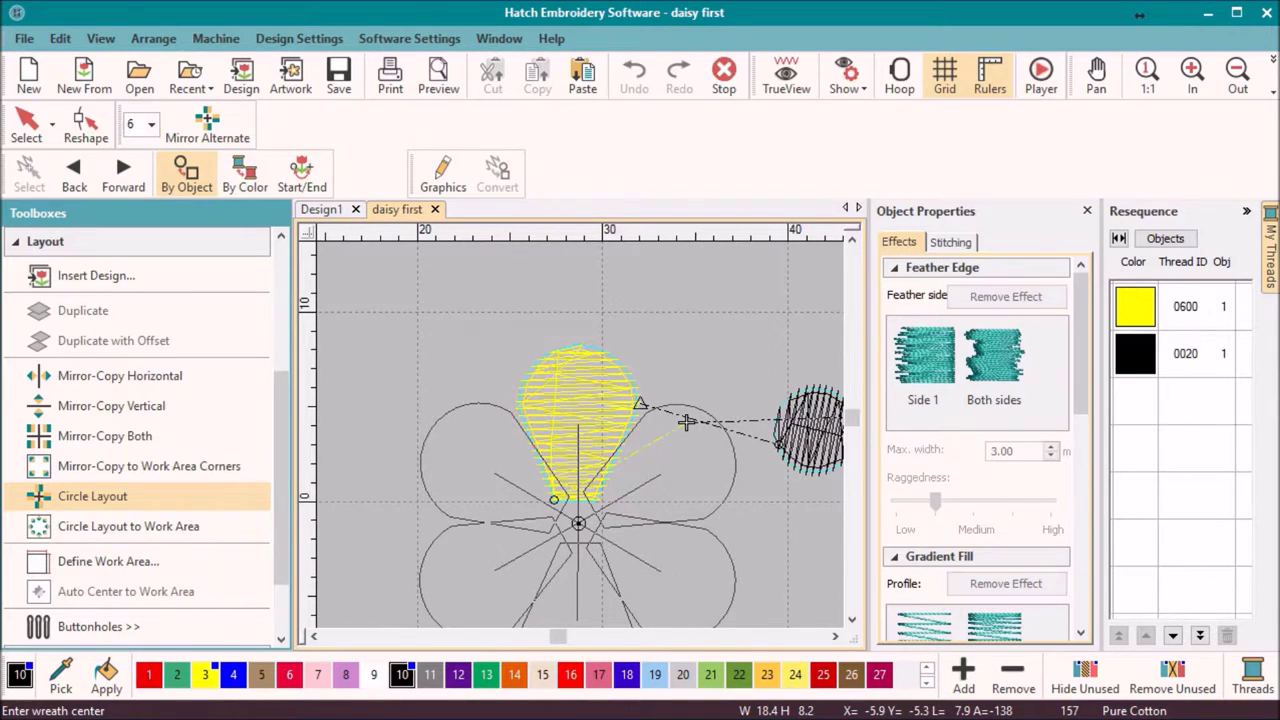
click(686, 423)
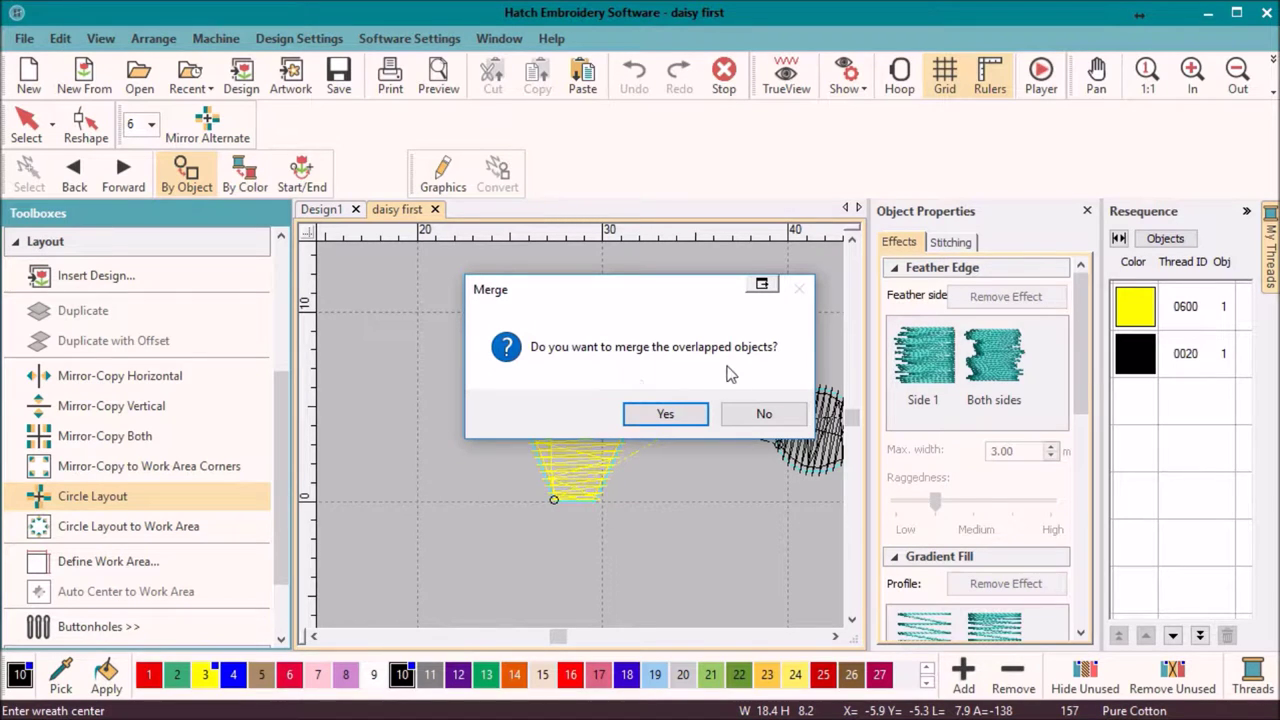
click(762, 420)
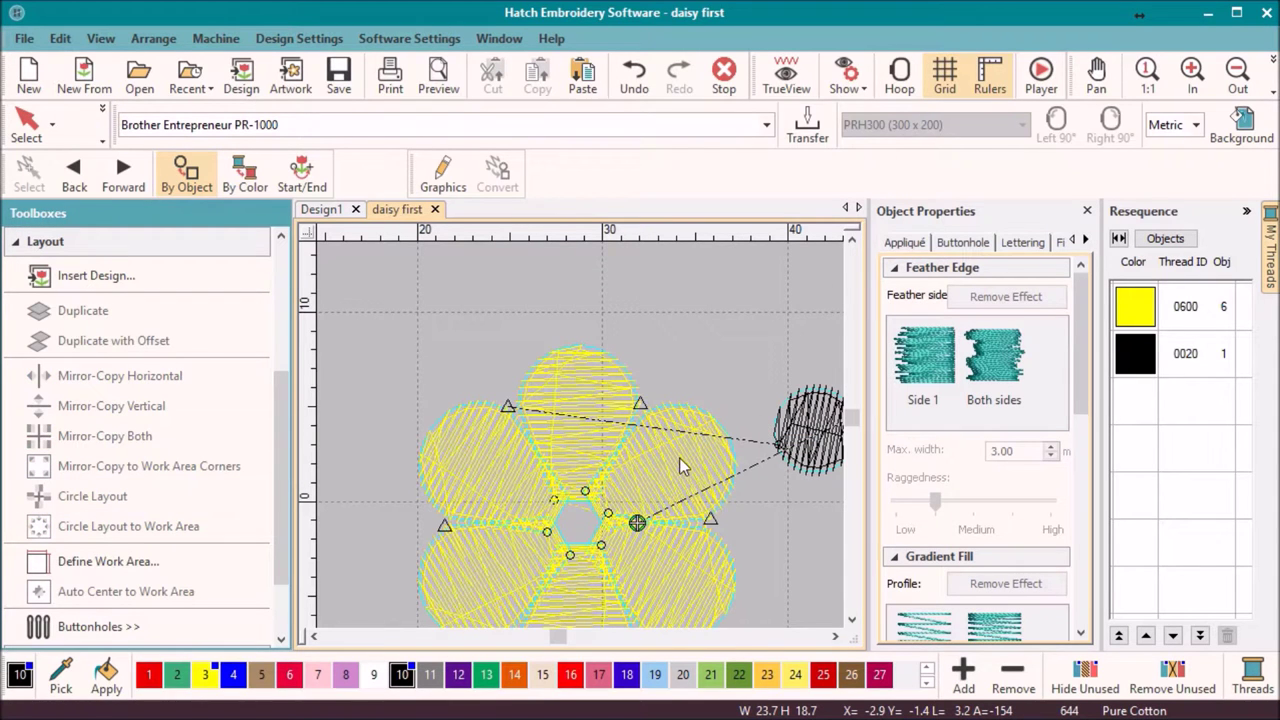
Drag the black circle into the centre of the six-petal ring.
scroll(679, 460, down, 2)
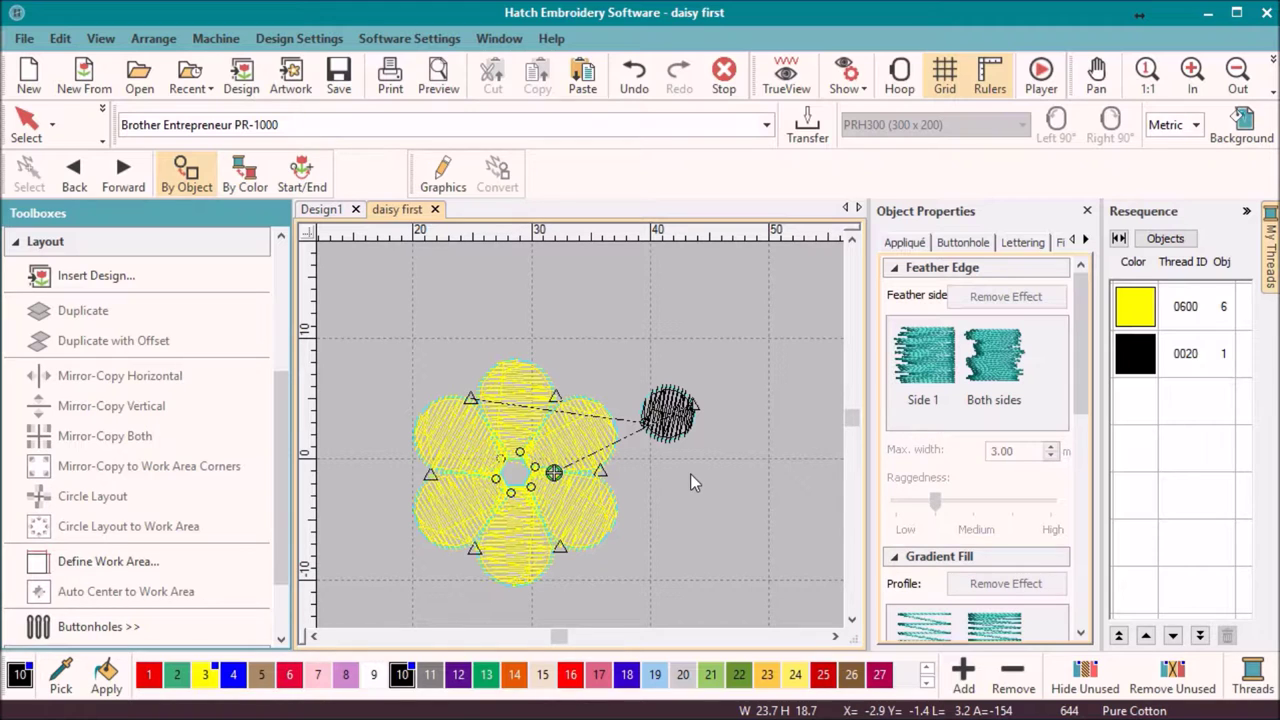
click(672, 416)
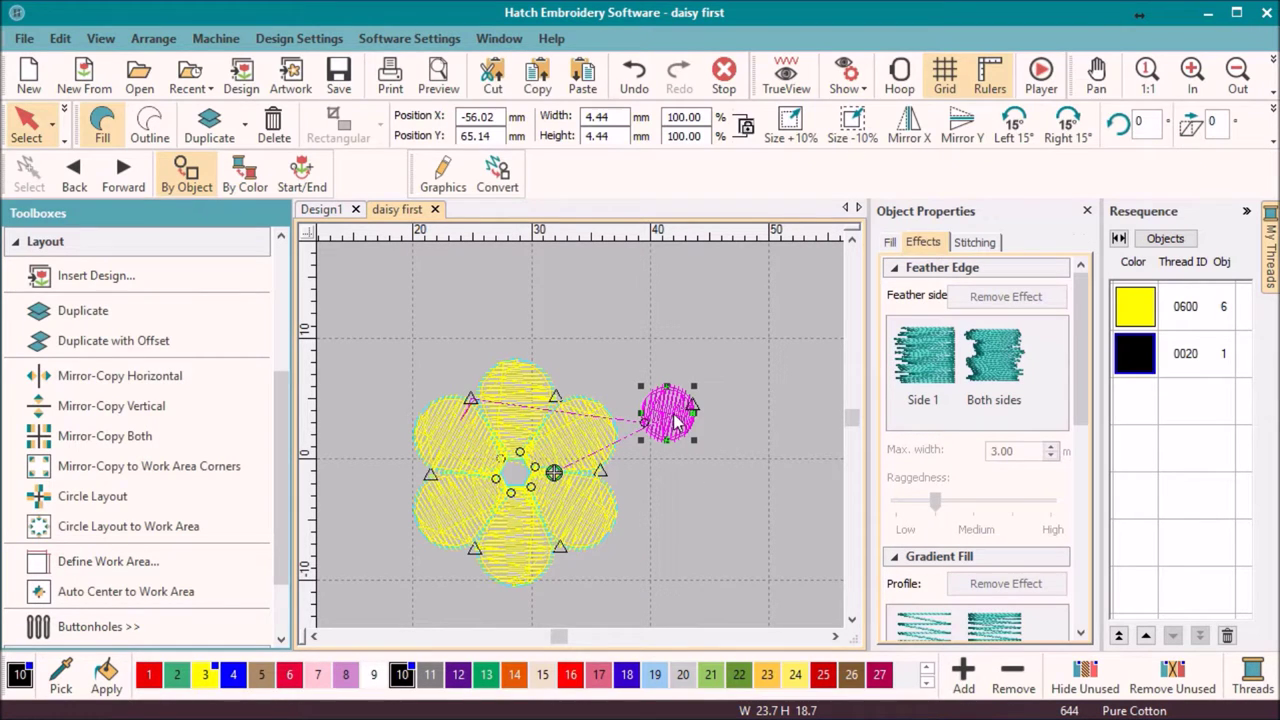
drag(672, 424, 528, 482)
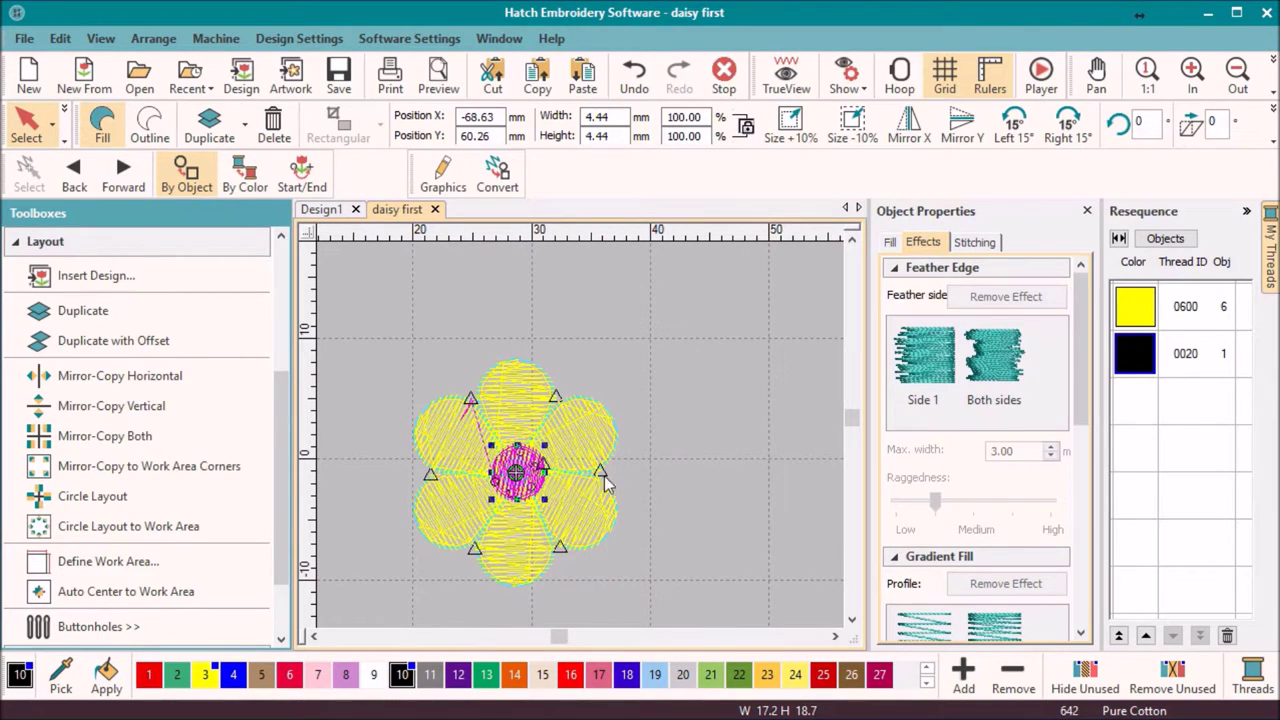
click(1138, 377)
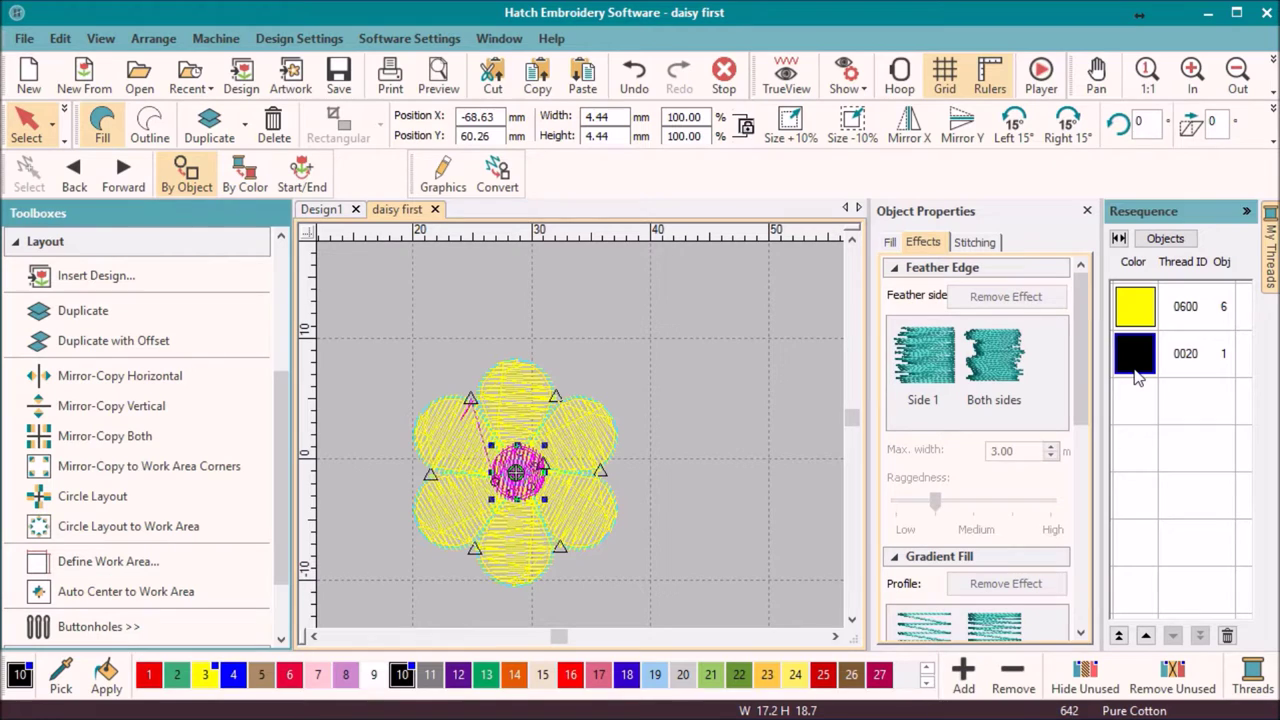
drag(1138, 377, 1129, 290)
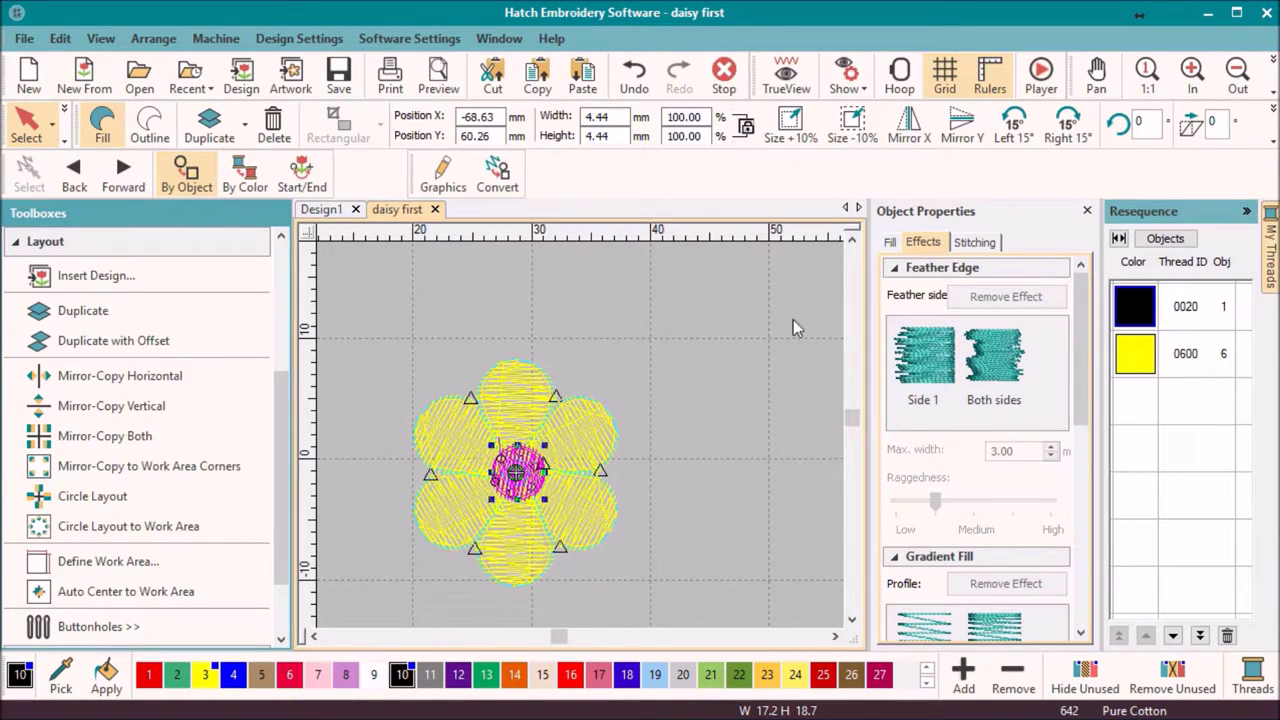
key(t)
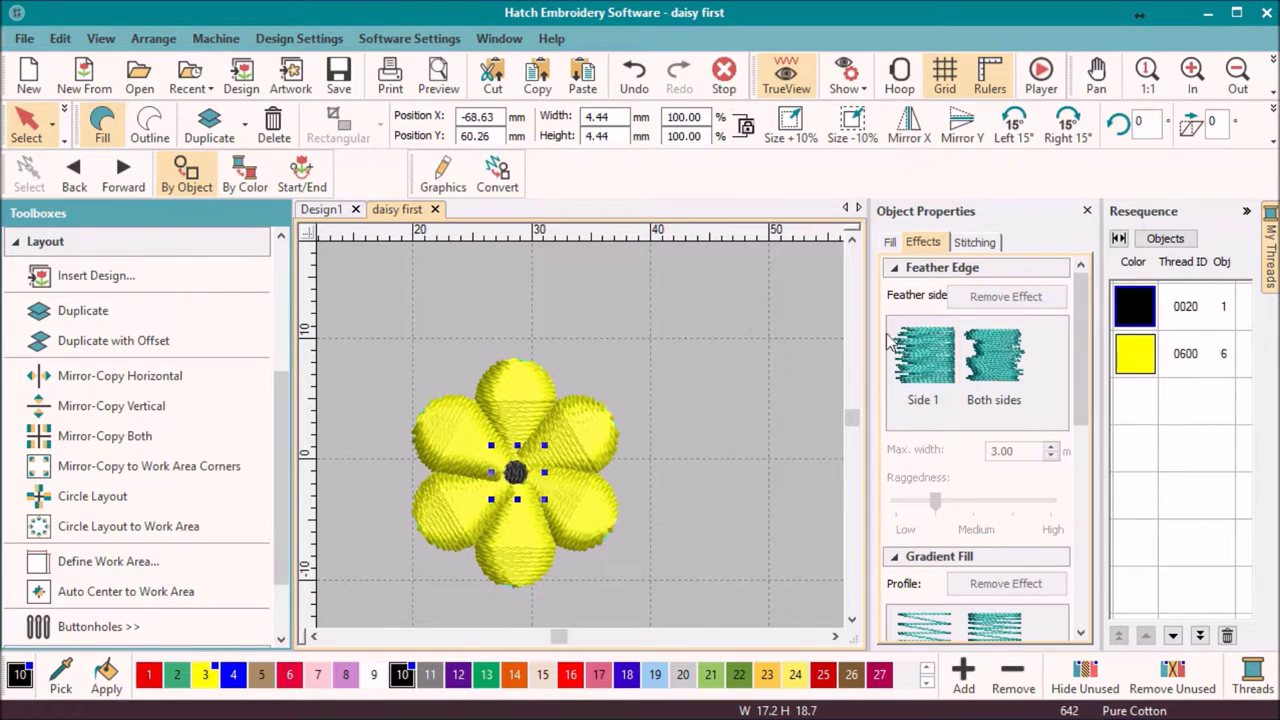
click(1153, 355)
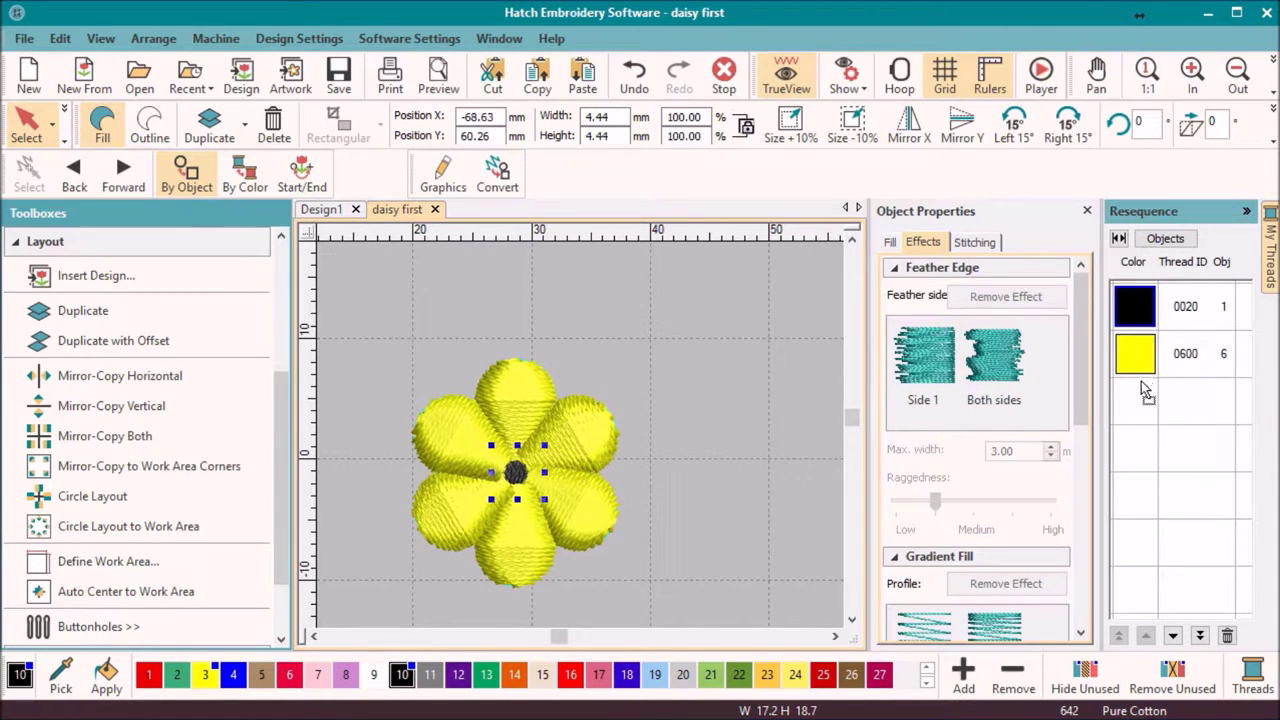
drag(1146, 392, 1137, 389)
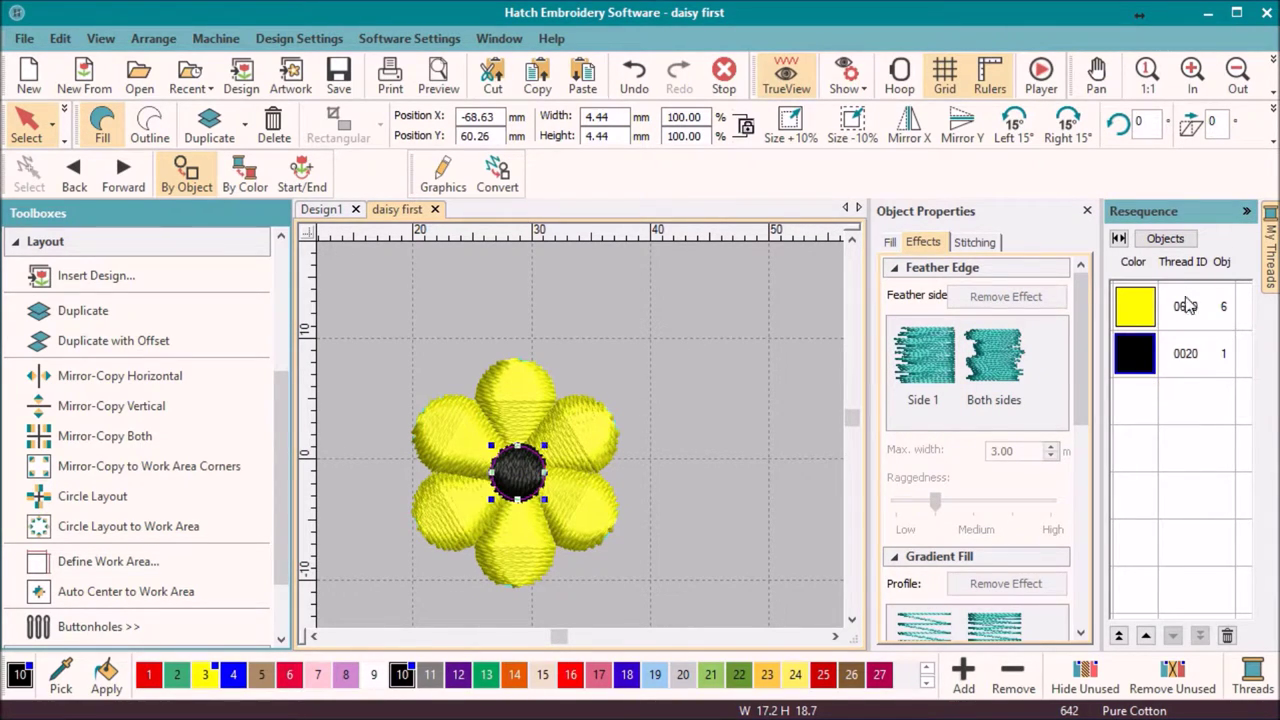
click(1165, 238)
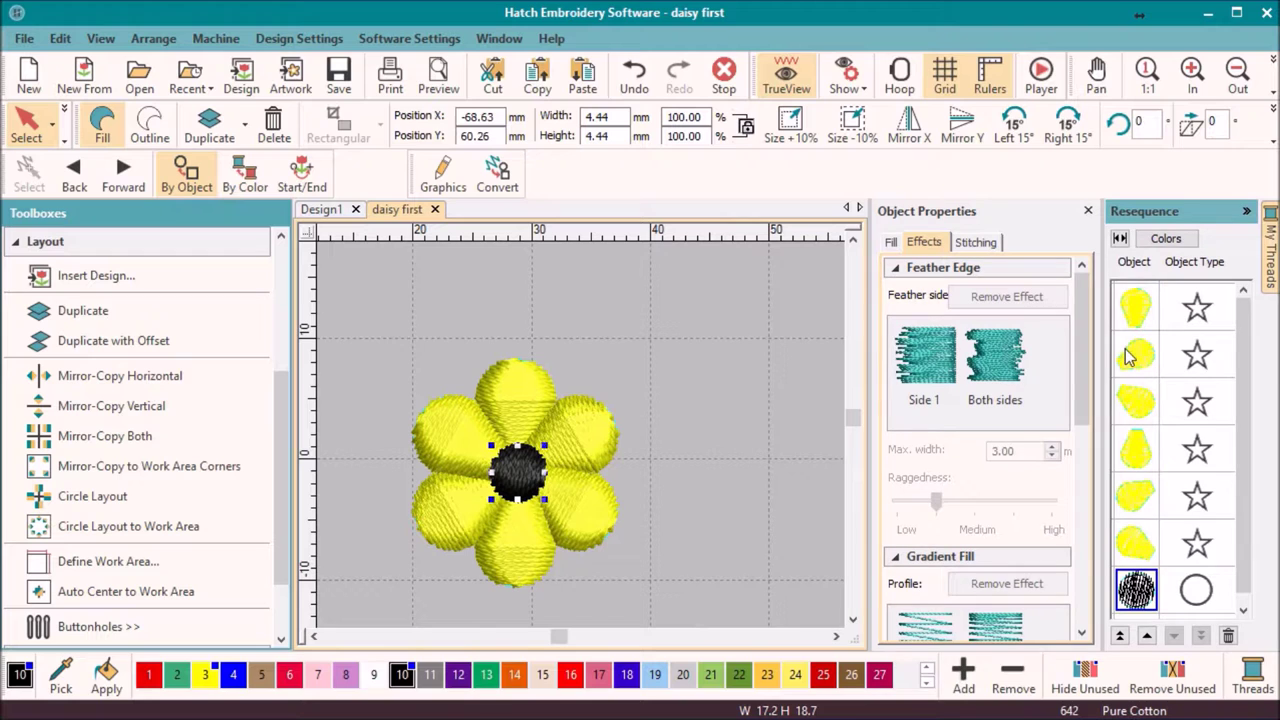
key(ctrl+z)
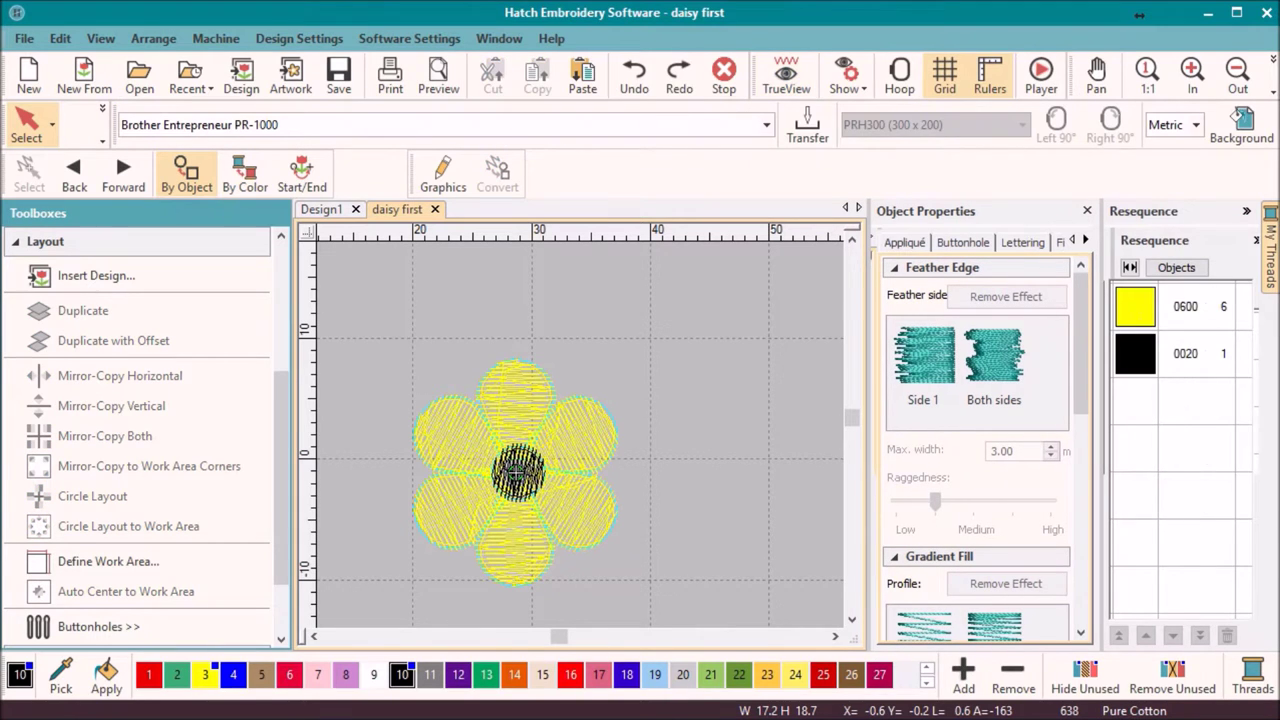
Recolour the top petal red 1800 and the two lower petals purple 2900.
click(515, 380)
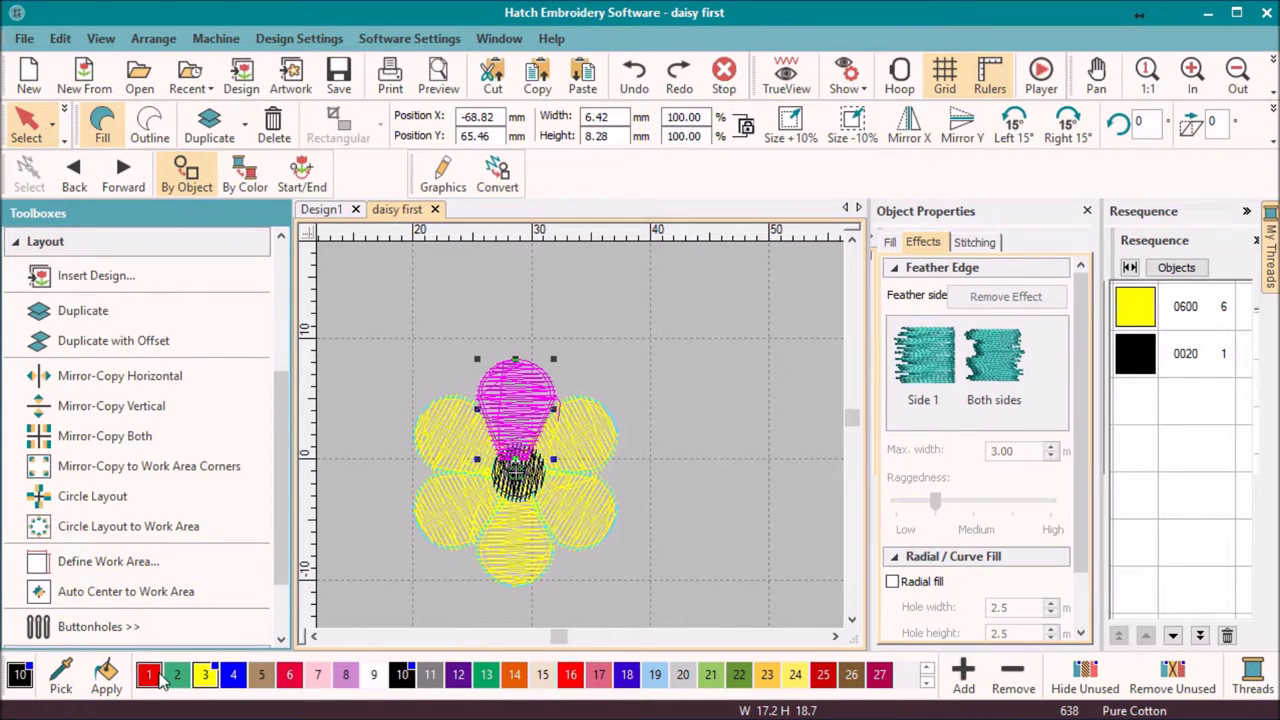
click(149, 677)
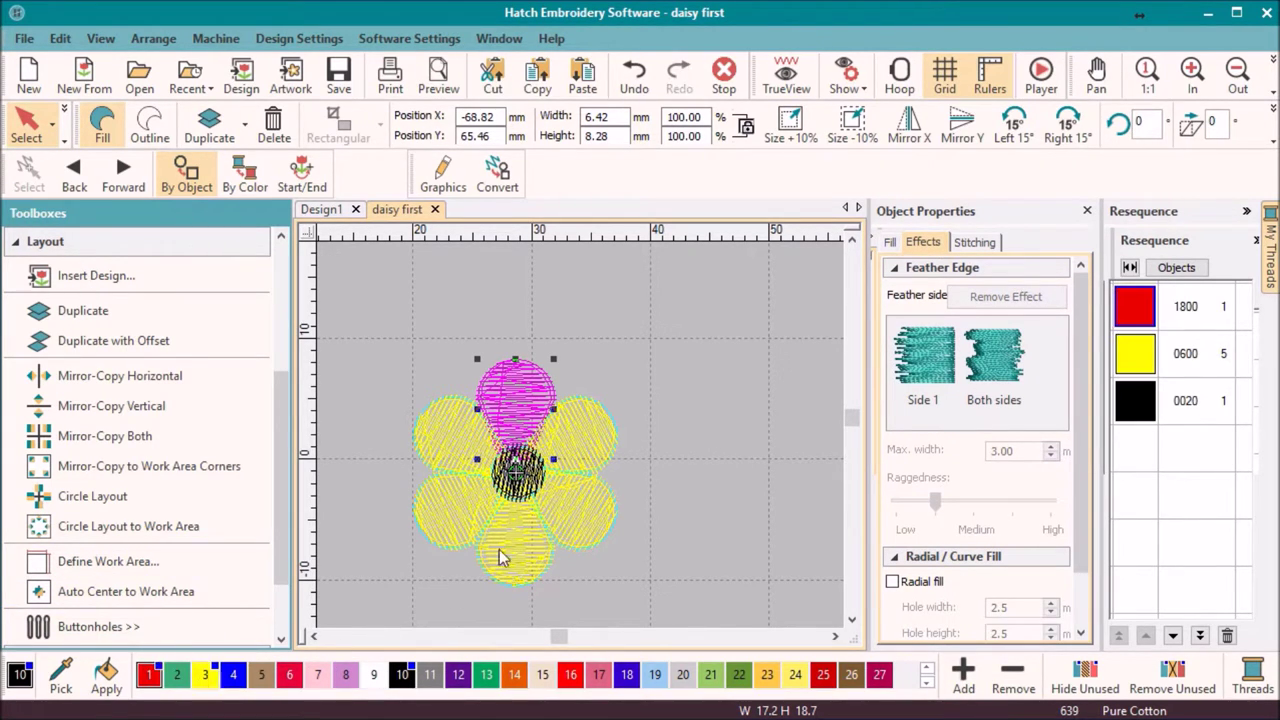
click(578, 524)
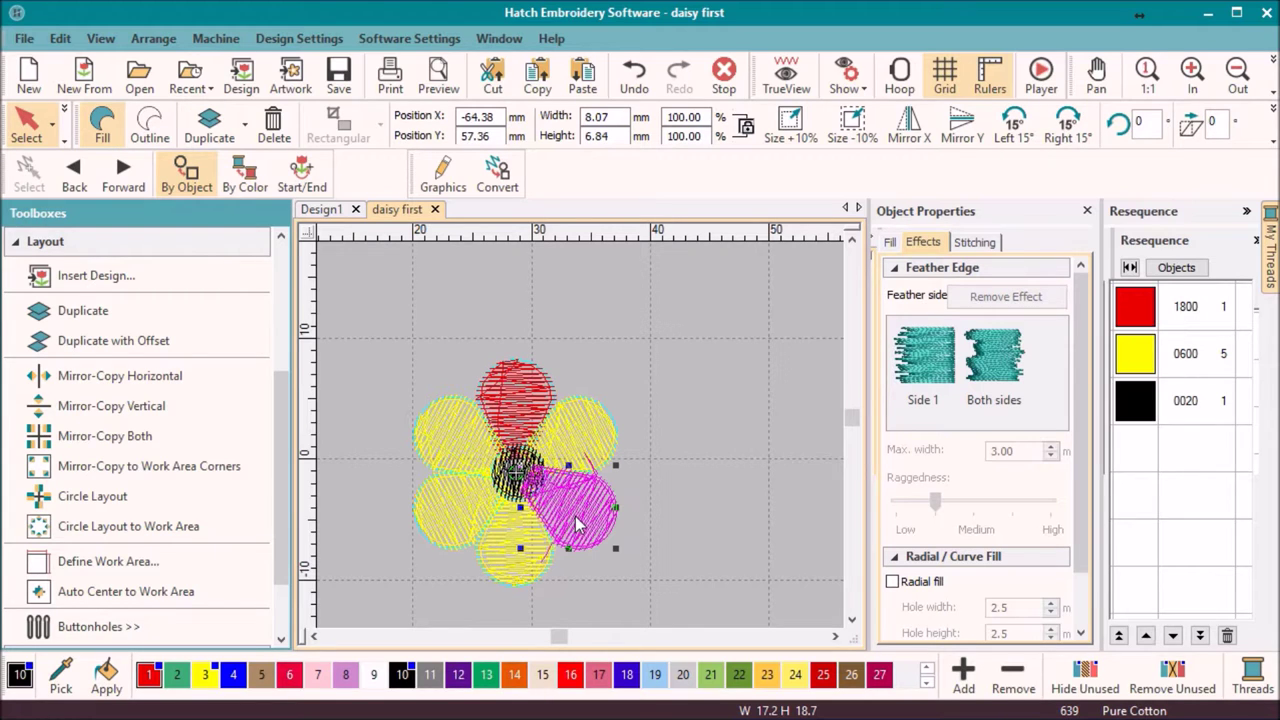
ctrl+click(447, 545)
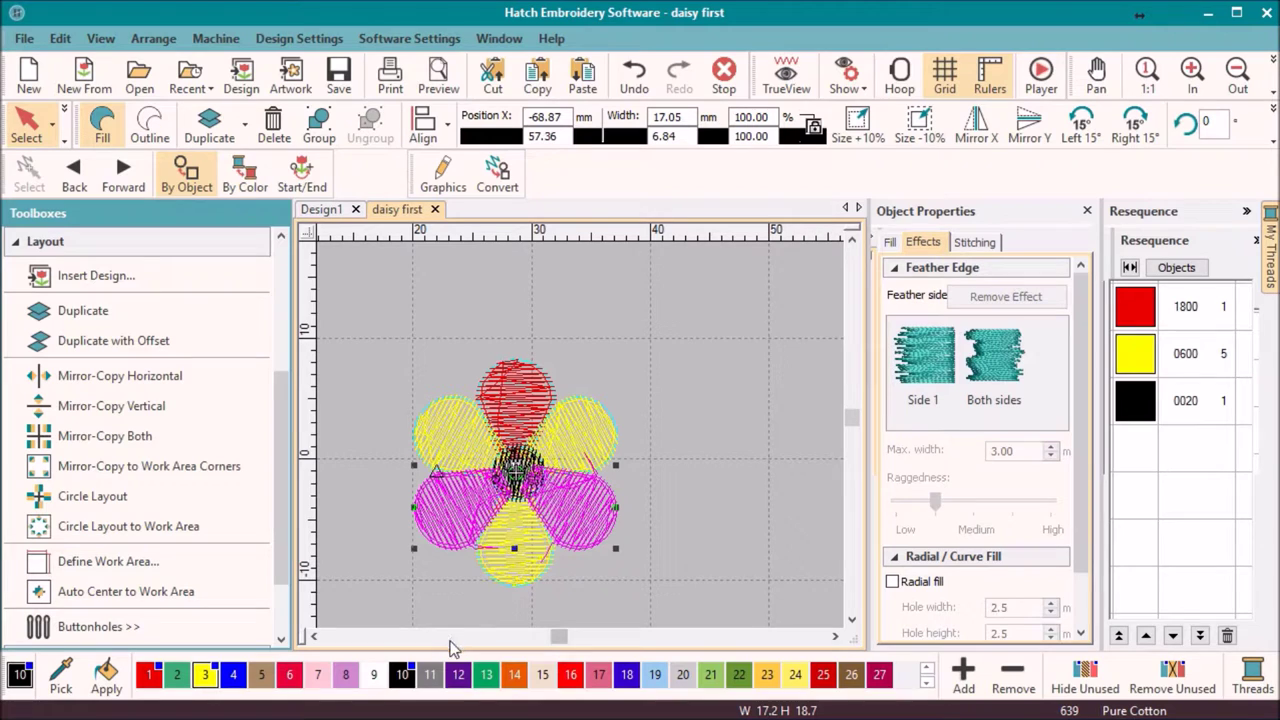
click(459, 675)
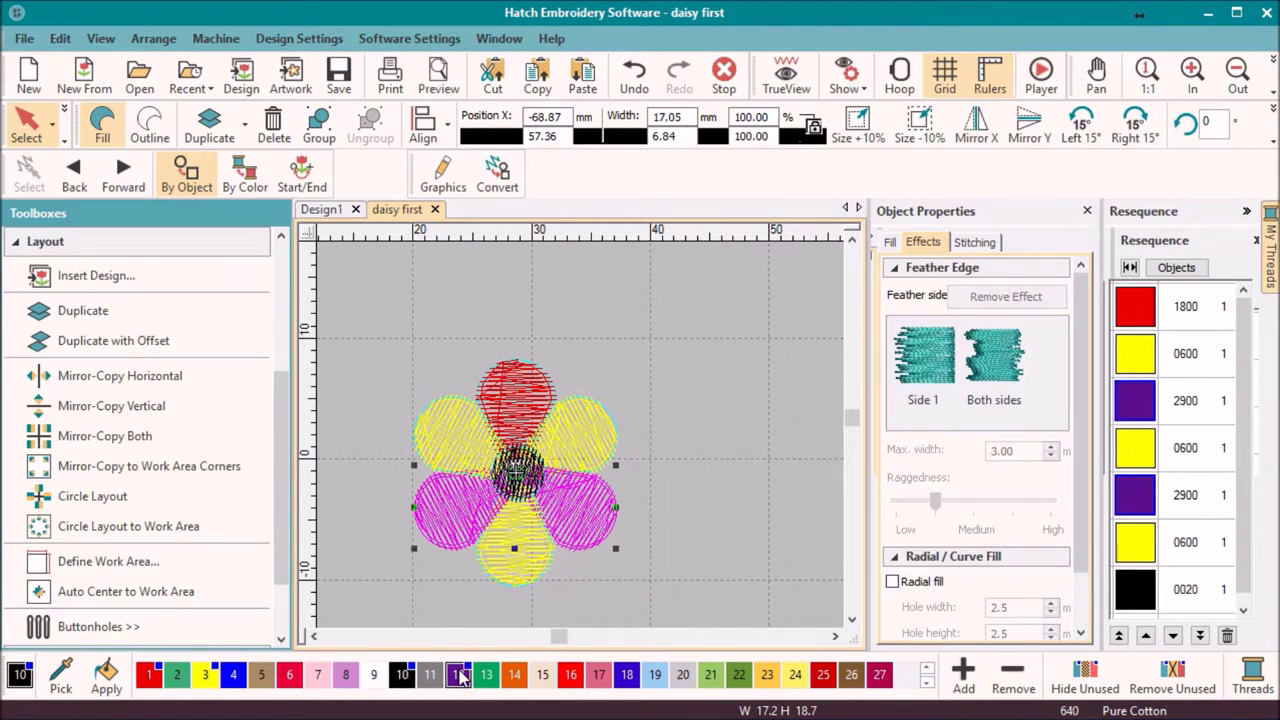
Try moving the purple thread earlier in Resequence, then undo the change.
click(1128, 410)
drag(1143, 373, 1143, 343)
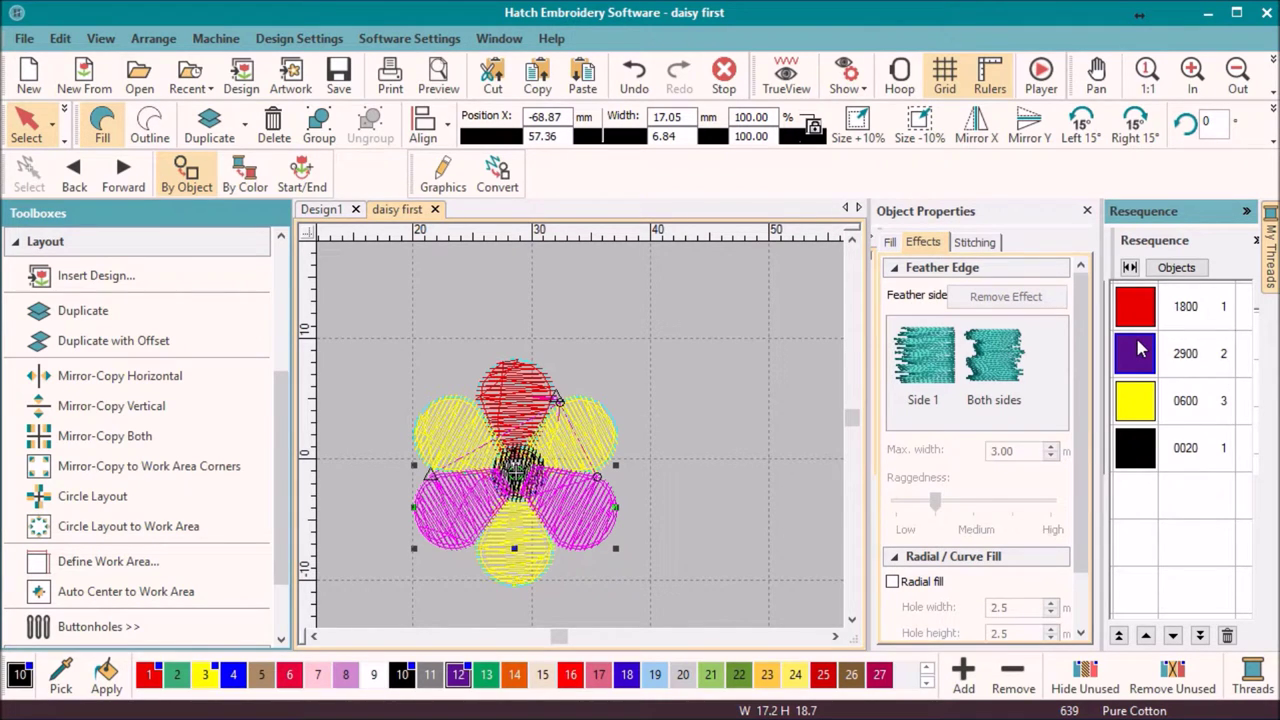
key(ctrl+z)
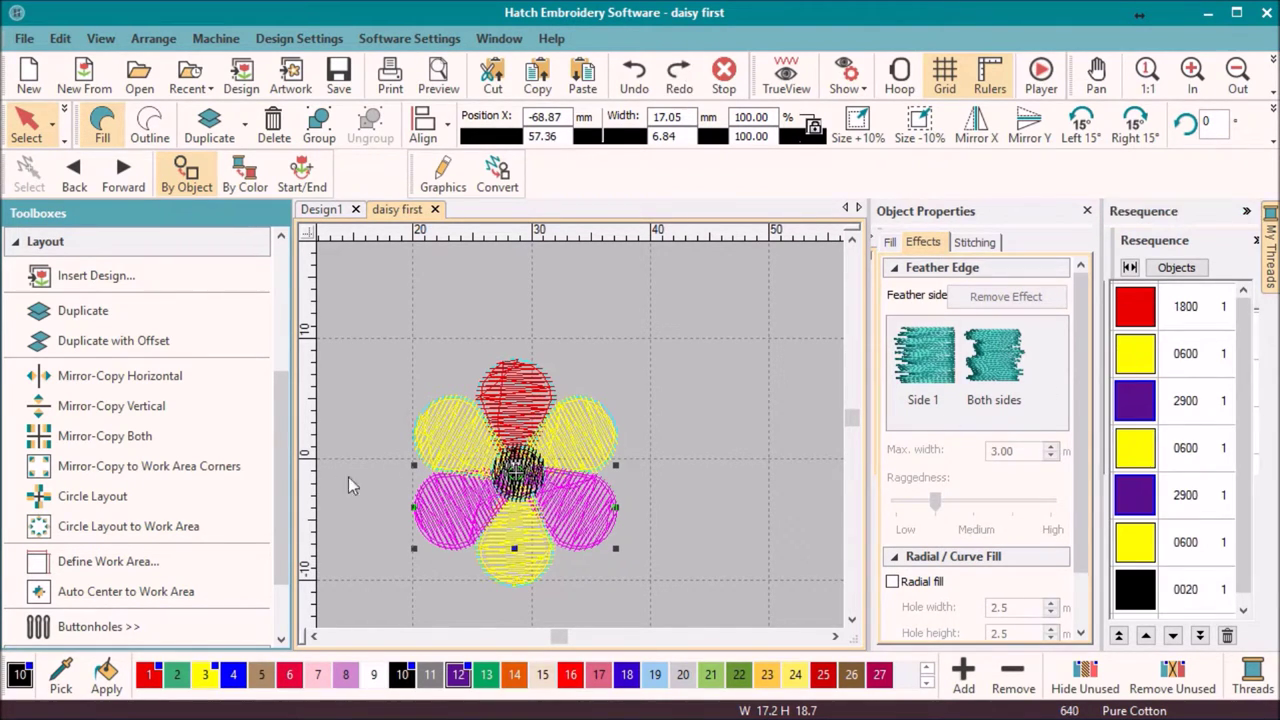
In Edit Objects, Ctrl-select the upper-right, bottom, upper-left, lower-left and lower-right petals in order.
click(22, 242)
key(ctrl)
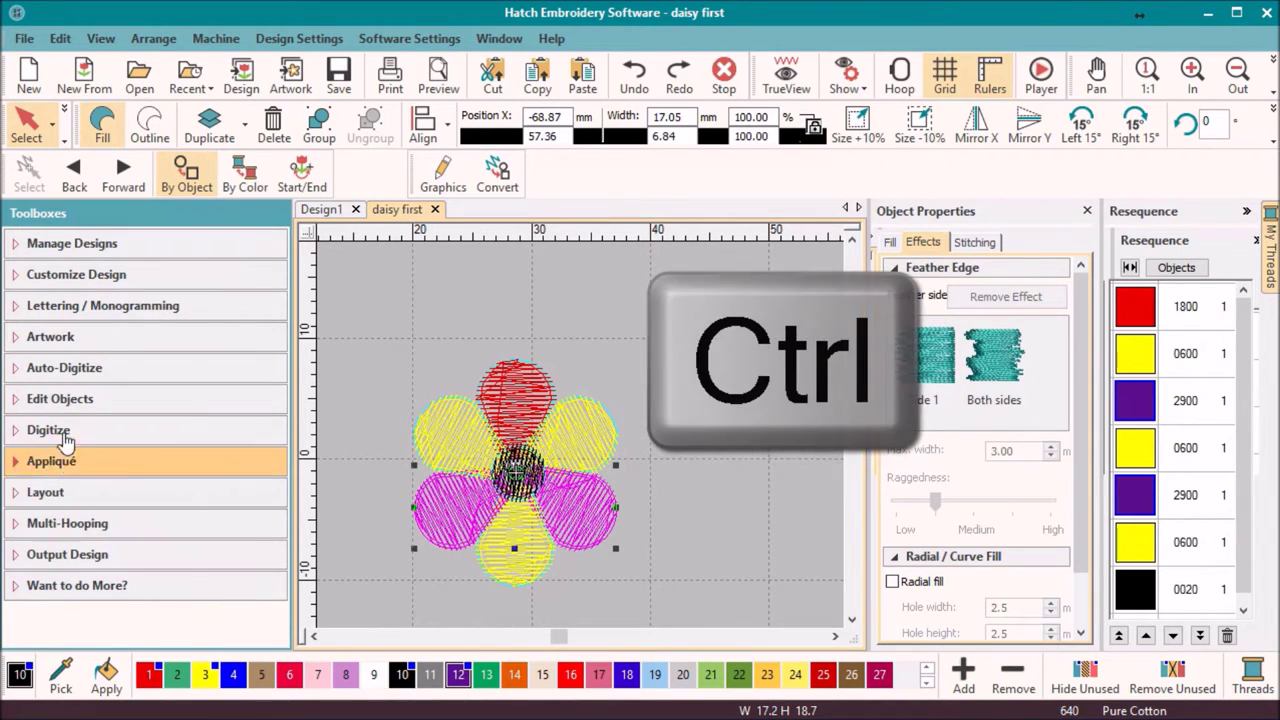
click(60, 399)
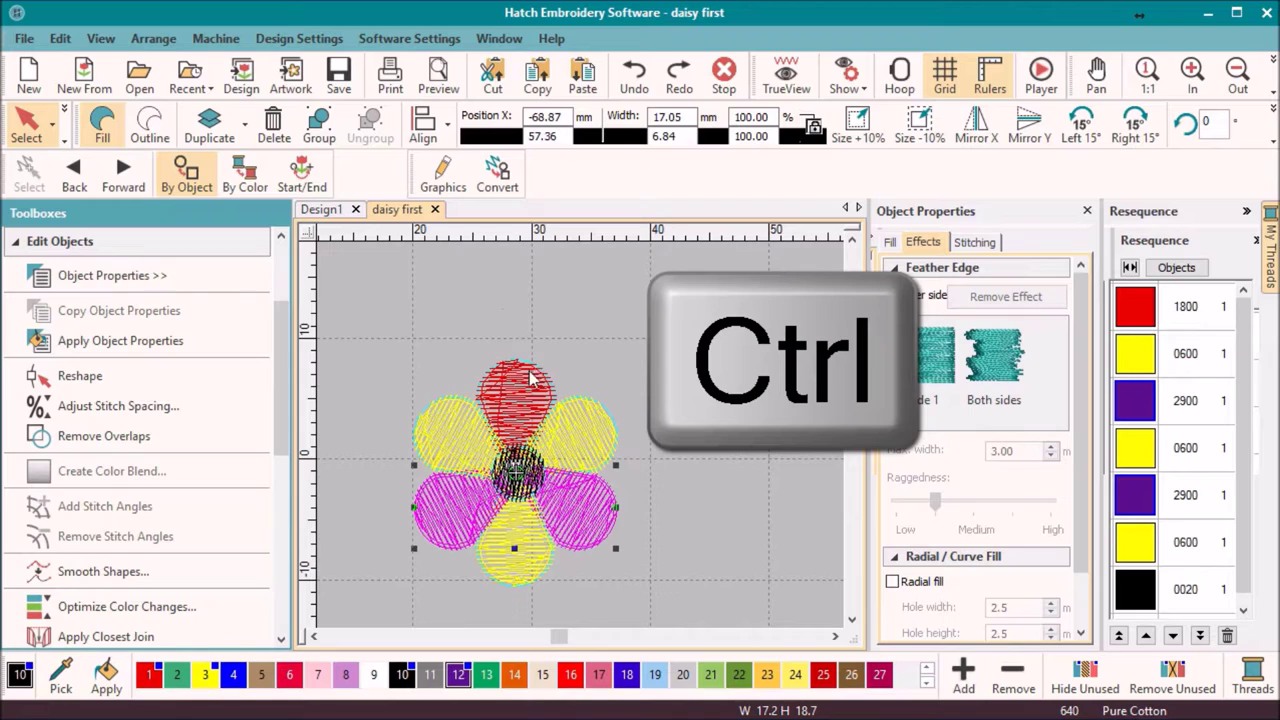
ctrl+click(572, 420)
ctrl+click(533, 553)
ctrl+click(455, 450)
ctrl+click(445, 515)
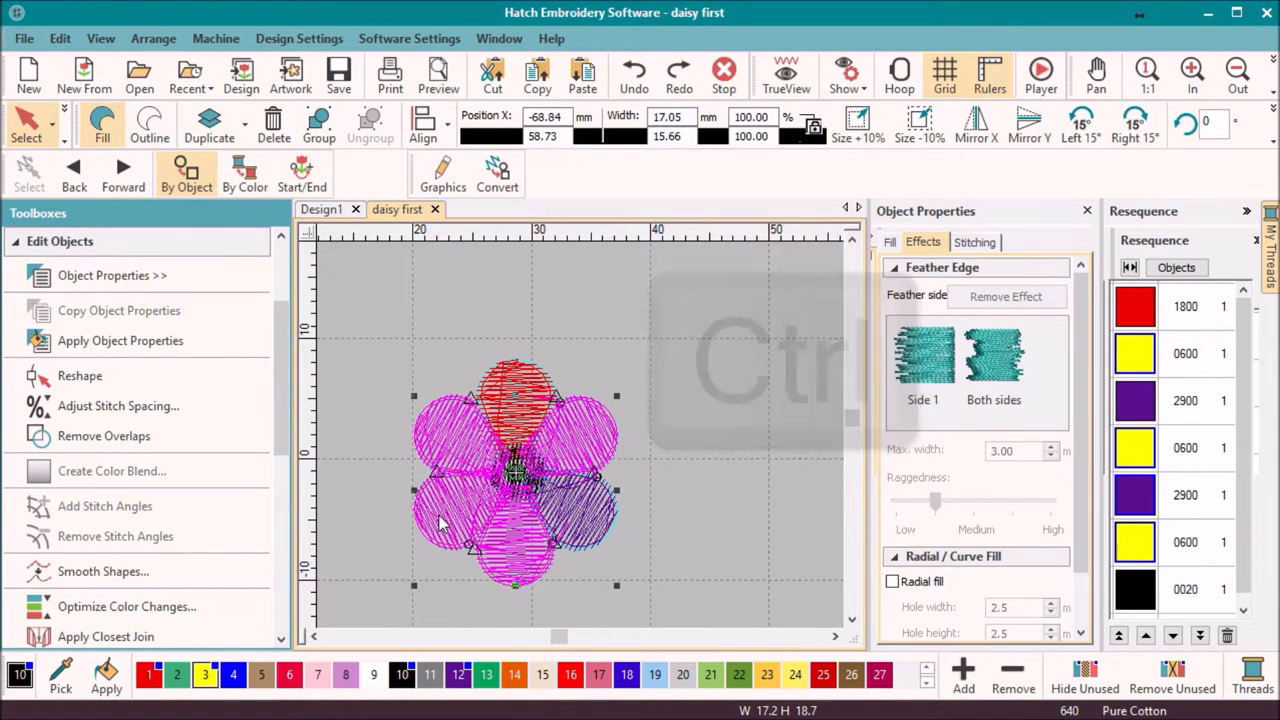
ctrl+click(588, 518)
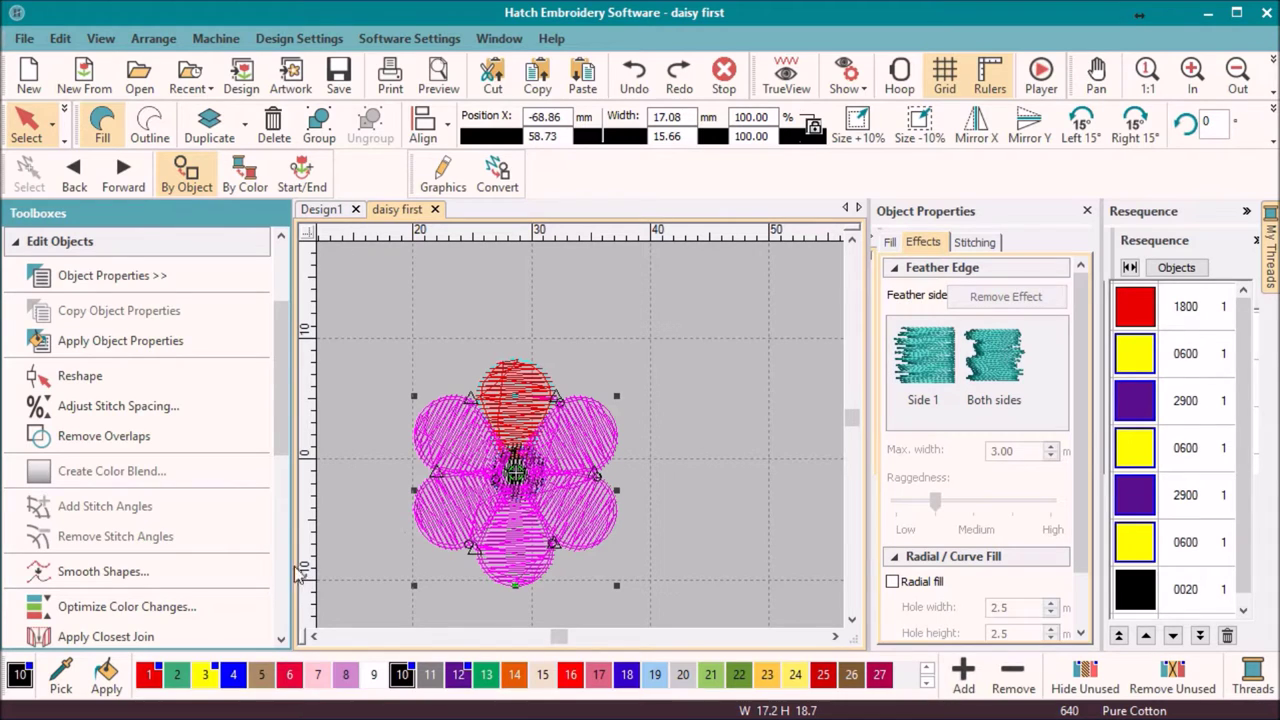
Resequence by Selected Order and replay the stitch simulation.
scroll(288, 500, down, 3)
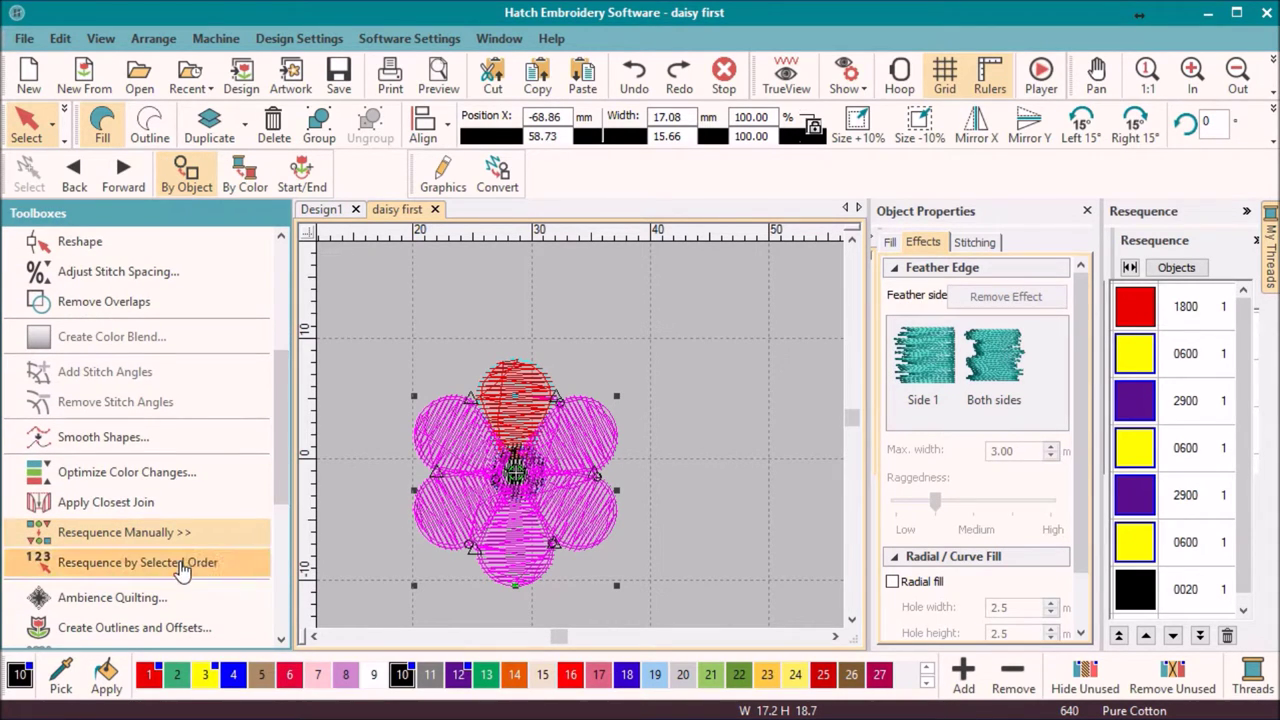
click(183, 564)
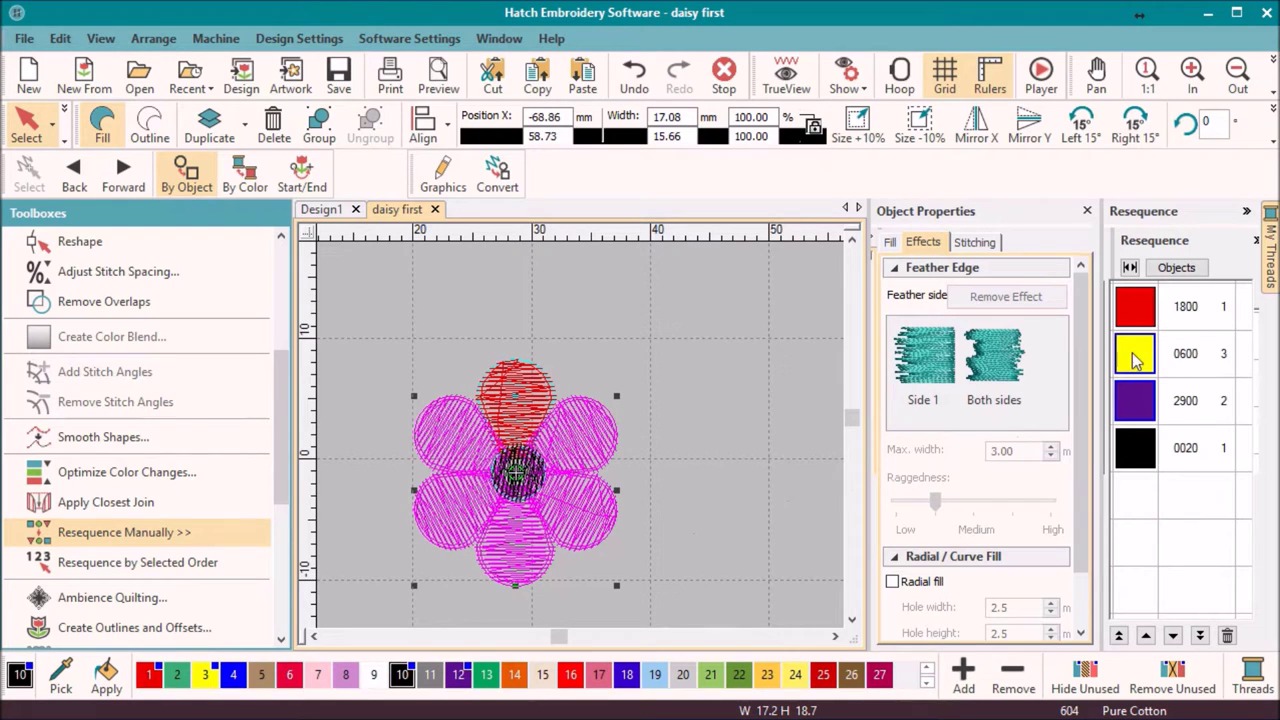
key(ctrl+shift+r)
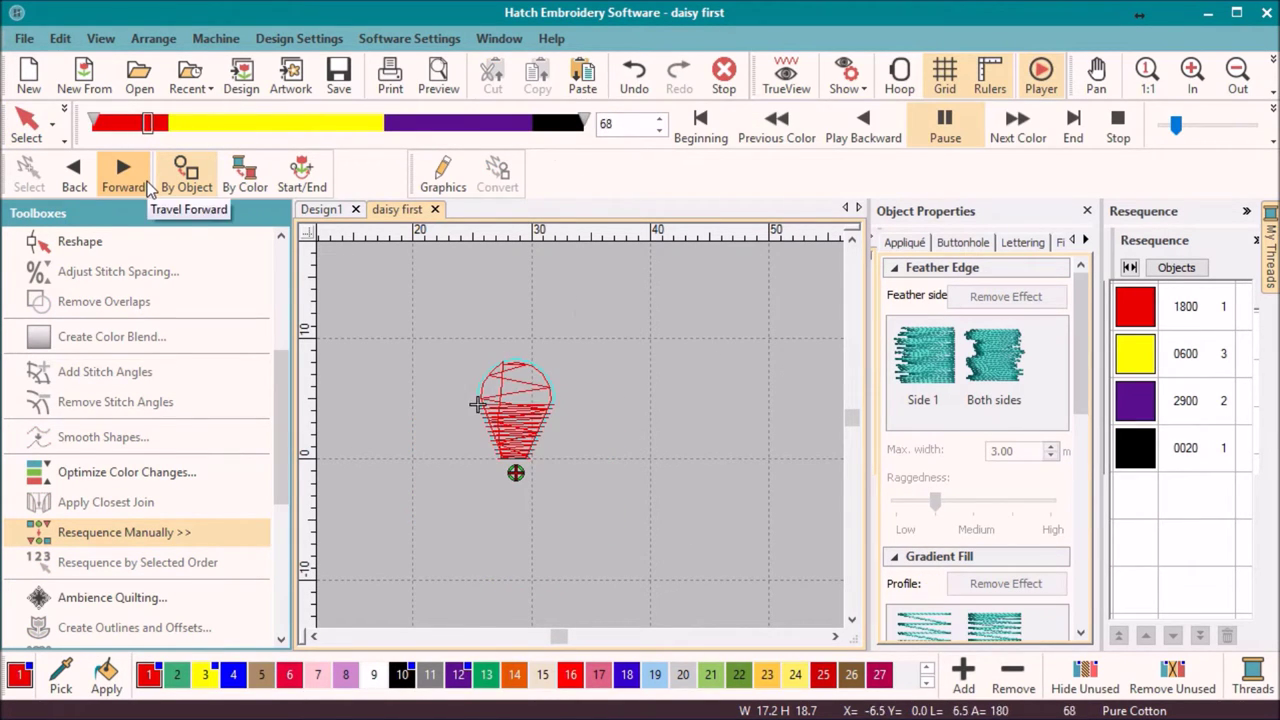